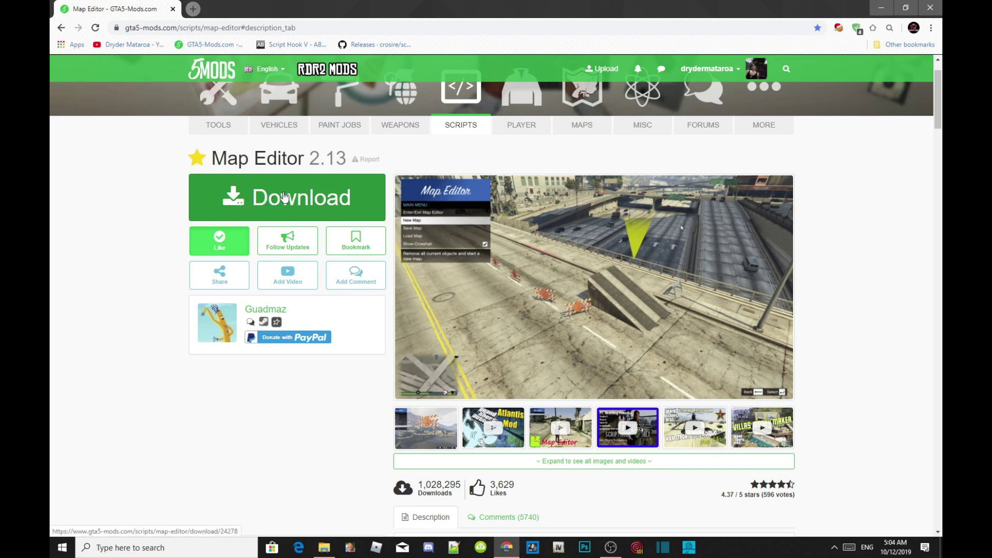
{"action": "scroll", "coordinate": [293, 211], "scroll_direction": "down", "scroll_amount": 8}
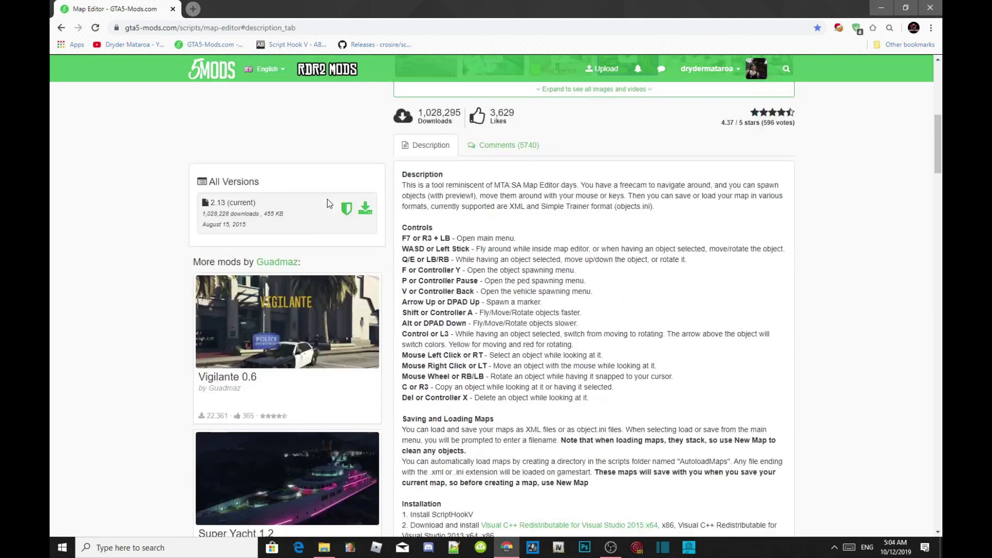
{"action": "scroll", "coordinate": [327, 202], "scroll_direction": "down", "scroll_amount": 3}
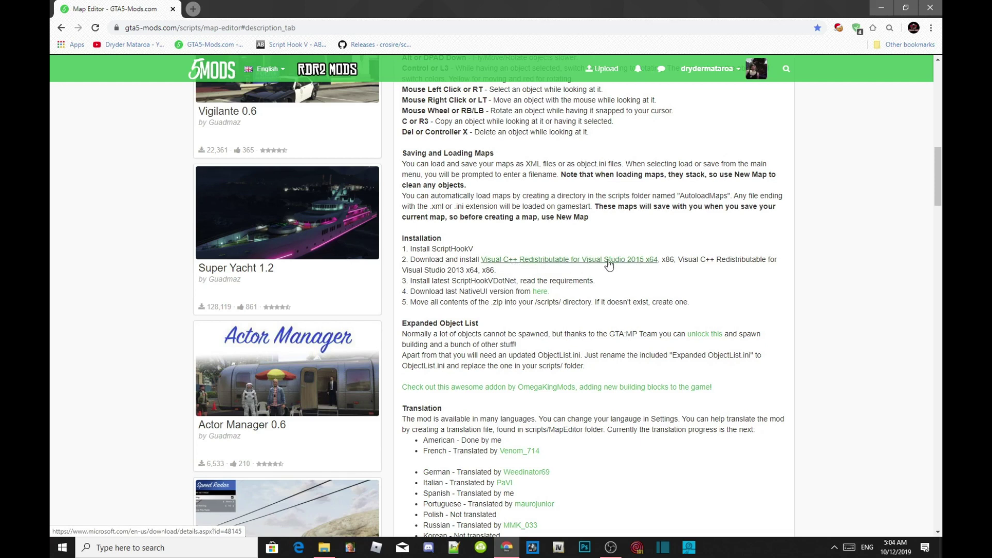
{"action": "scroll", "coordinate": [667, 362], "scroll_direction": "up", "scroll_amount": 6}
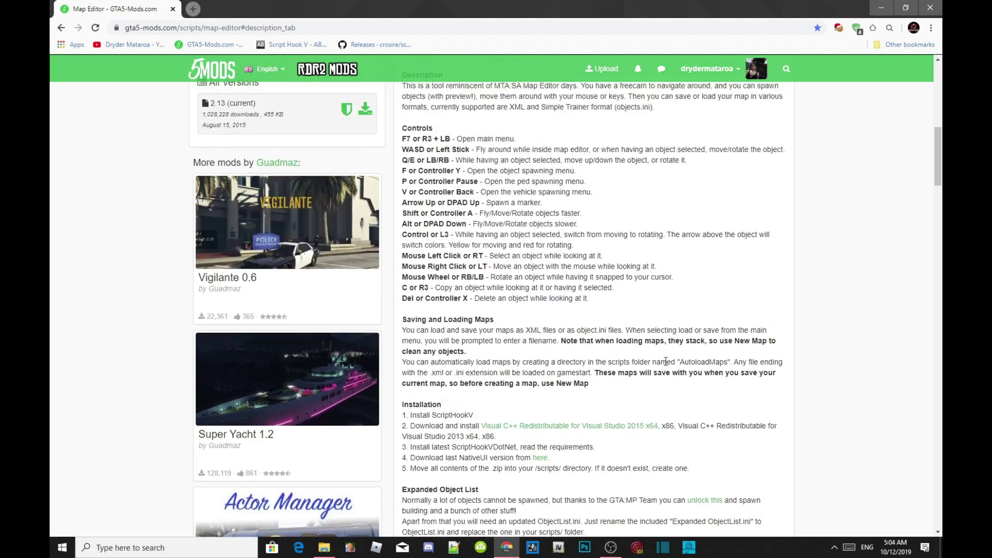
{"action": "scroll", "coordinate": [666, 363], "scroll_direction": "up", "scroll_amount": 5}
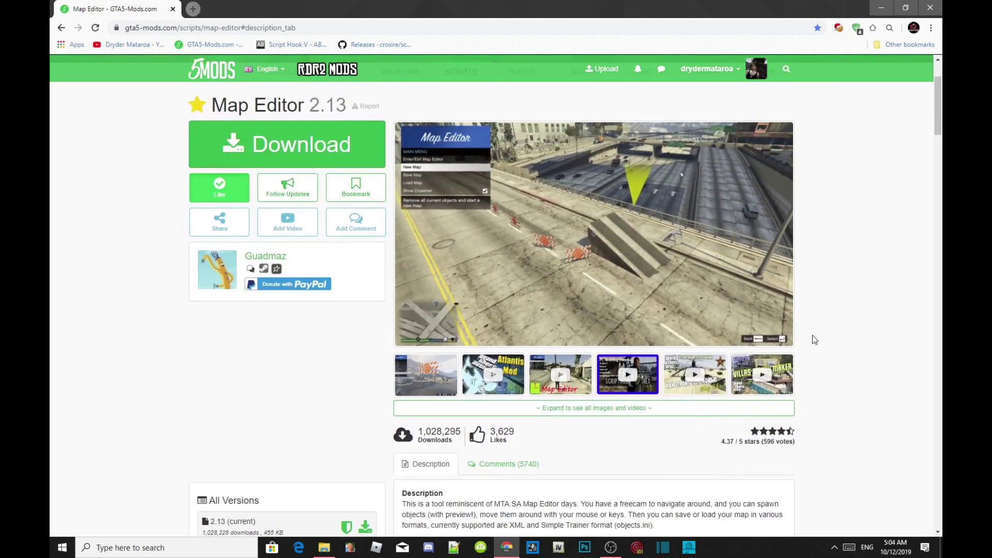
{"action": "scroll", "coordinate": [822, 337], "scroll_direction": "up", "scroll_amount": 1}
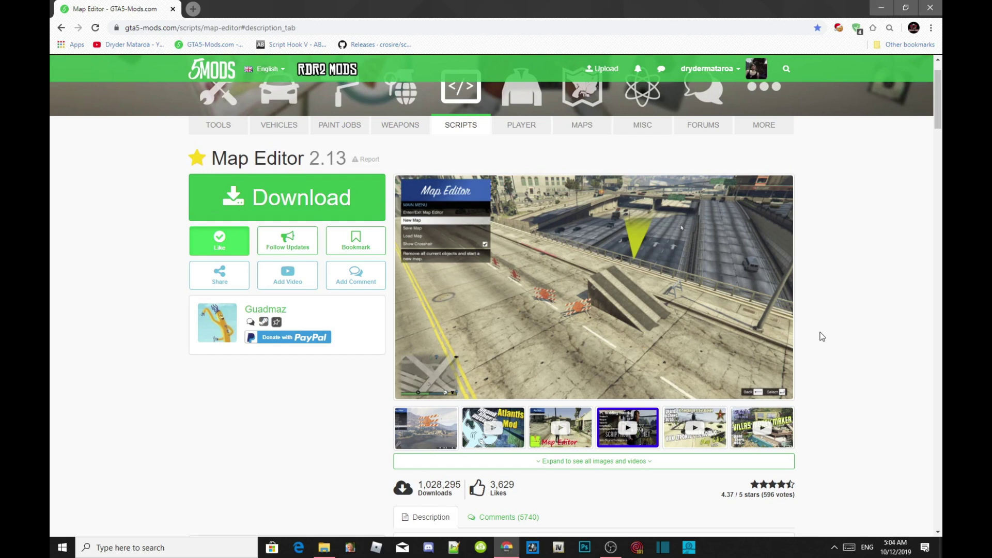
{"action": "scroll", "coordinate": [827, 327], "scroll_direction": "down", "scroll_amount": 6}
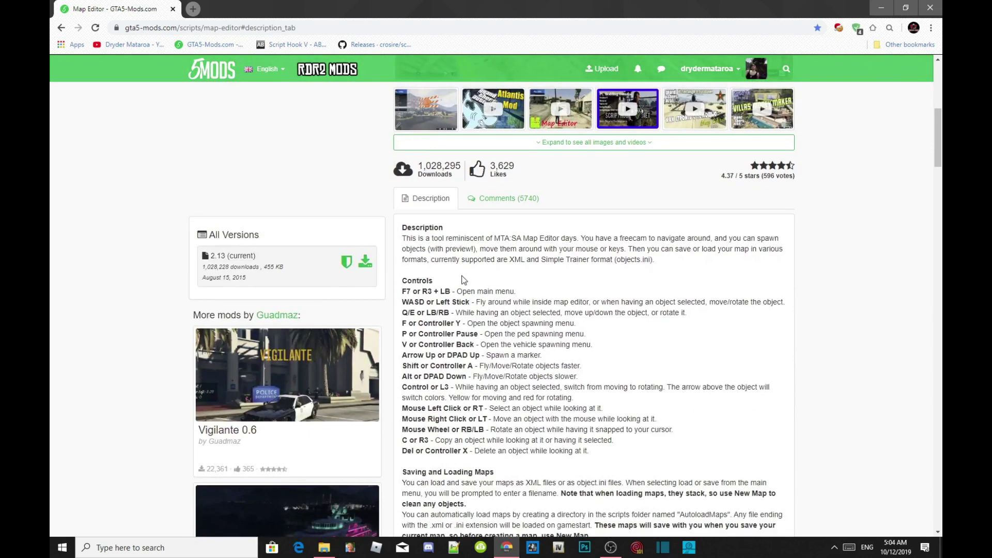
Show the Map Editor's Comments (5740) tab and scroll through the user comments
{"action": "left_click", "coordinate": [508, 199]}
{"action": "scroll", "coordinate": [579, 341], "scroll_direction": "down", "scroll_amount": 6}
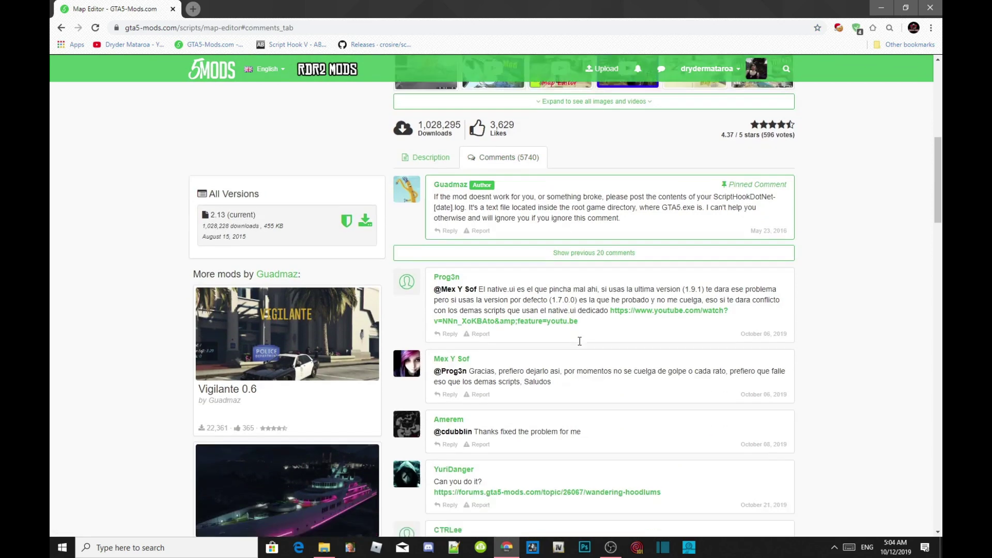
{"action": "scroll", "coordinate": [583, 337], "scroll_direction": "down", "scroll_amount": 1}
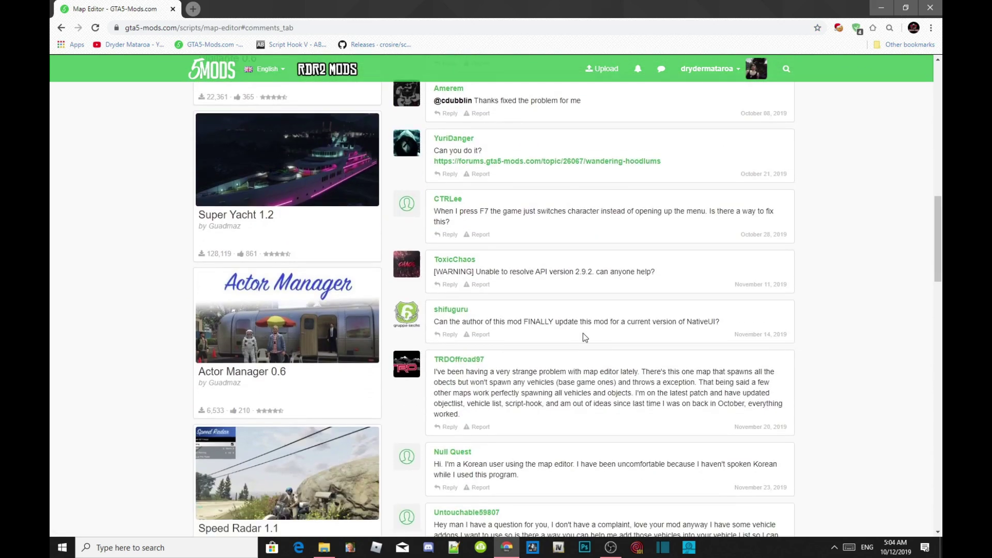
{"action": "scroll", "coordinate": [584, 332], "scroll_direction": "down", "scroll_amount": 1}
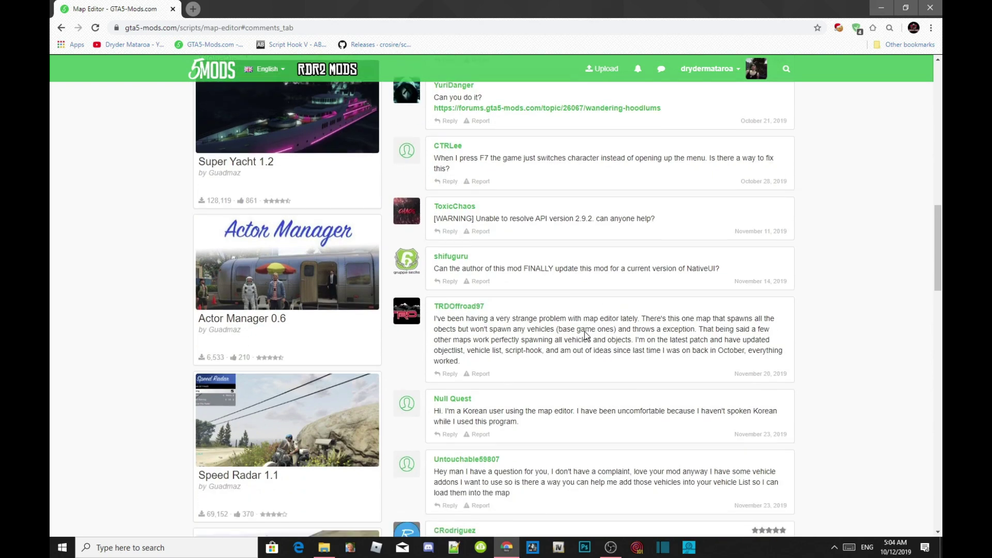
{"action": "scroll", "coordinate": [586, 330], "scroll_direction": "down", "scroll_amount": 2}
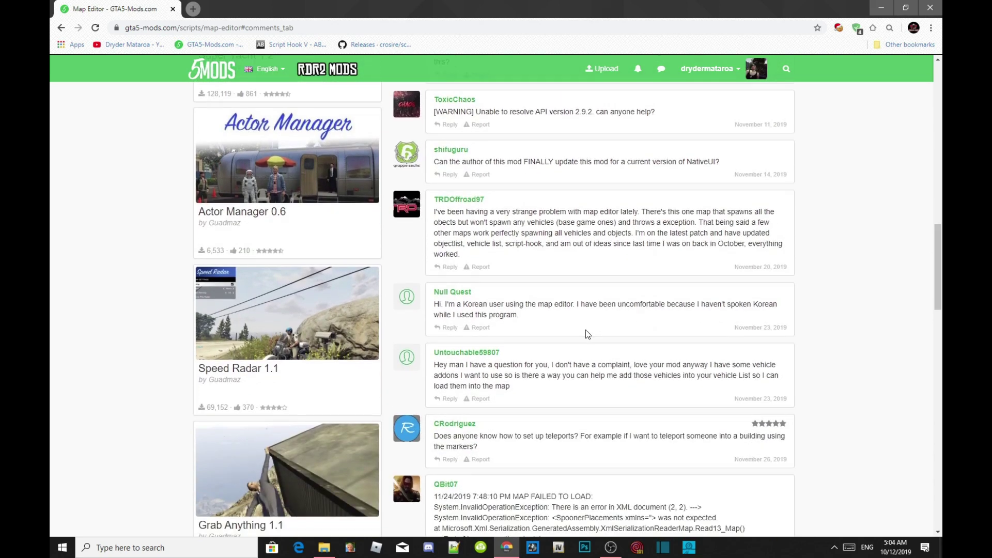
{"action": "scroll", "coordinate": [587, 329], "scroll_direction": "down", "scroll_amount": 2}
{"action": "scroll", "coordinate": [588, 327], "scroll_direction": "down", "scroll_amount": 7}
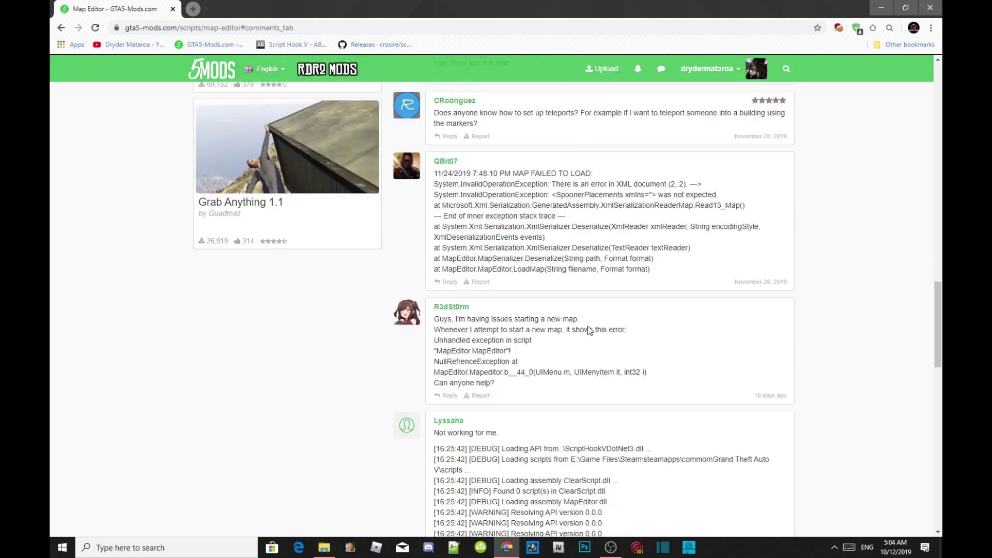
{"action": "scroll", "coordinate": [588, 326], "scroll_direction": "down", "scroll_amount": 18}
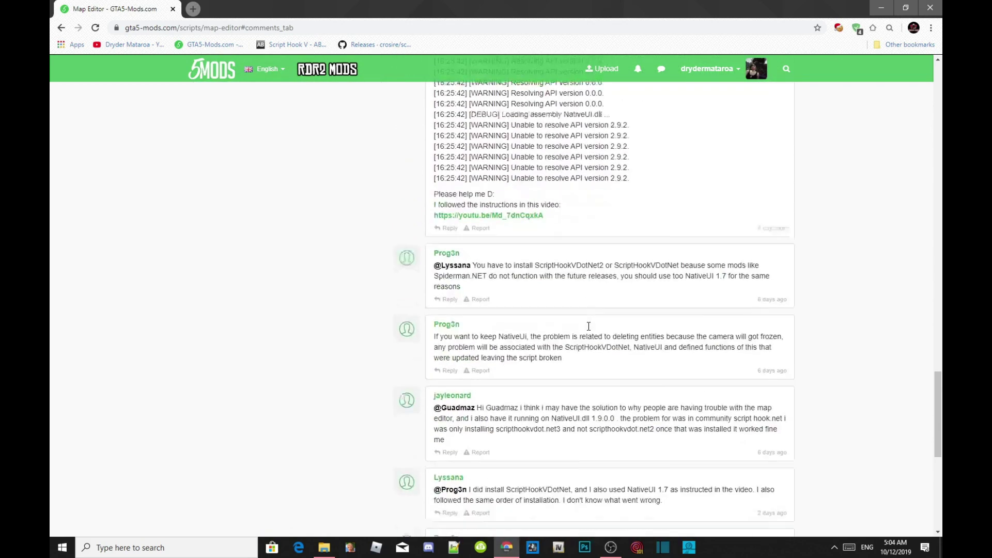
{"action": "scroll", "coordinate": [589, 327], "scroll_direction": "up", "scroll_amount": 10}
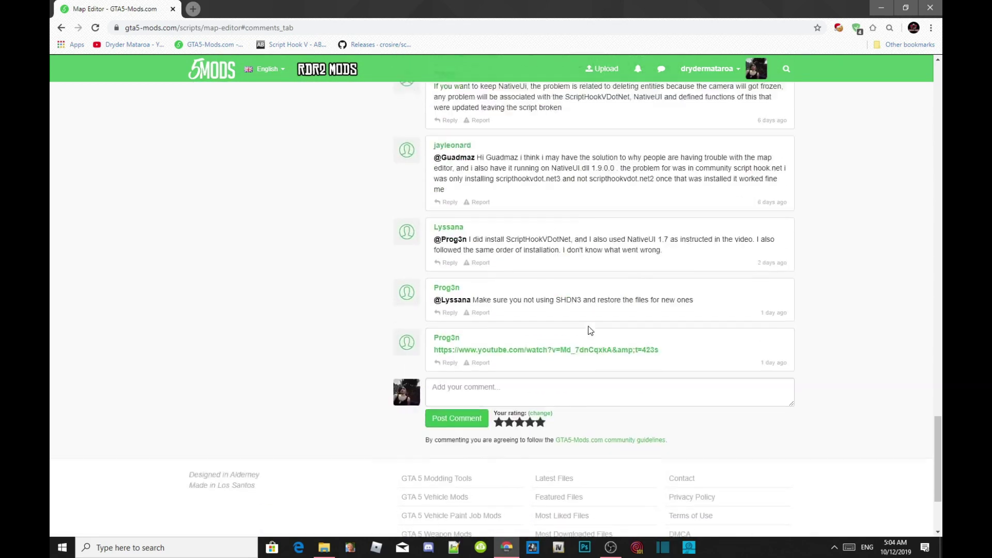
{"action": "scroll", "coordinate": [590, 327], "scroll_direction": "up", "scroll_amount": 10}
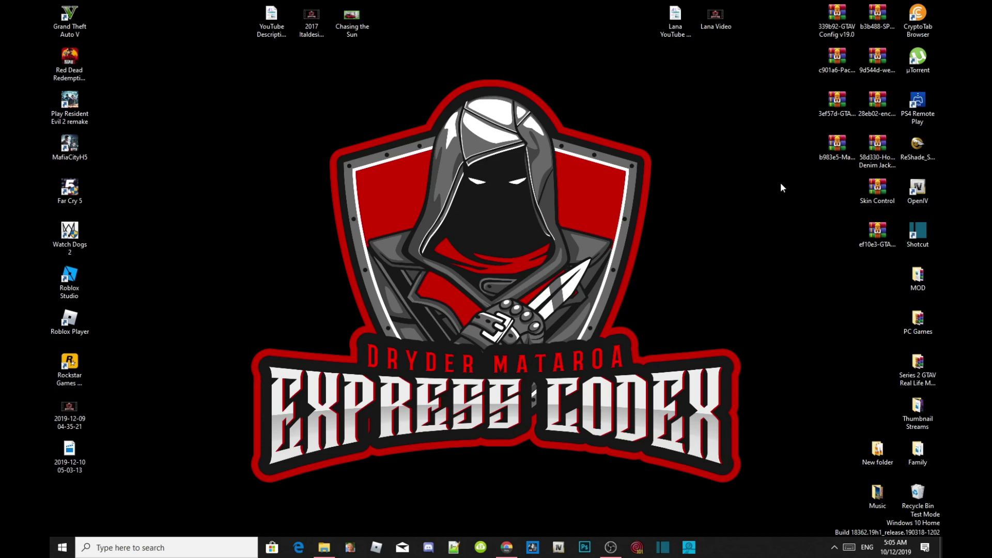
Open the Grand Theft Auto V game folder from the desktop shortcut's file location, maximized
{"action": "right_click", "coordinate": [67, 29]}
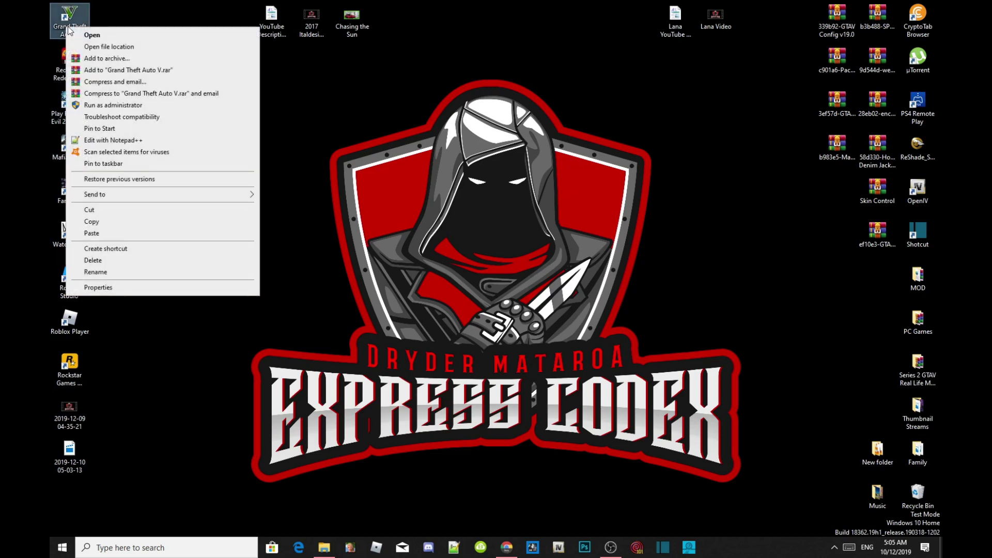
{"action": "left_click", "coordinate": [109, 47]}
{"action": "left_click", "coordinate": [655, 21]}
{"action": "left_click", "coordinate": [691, 105]}
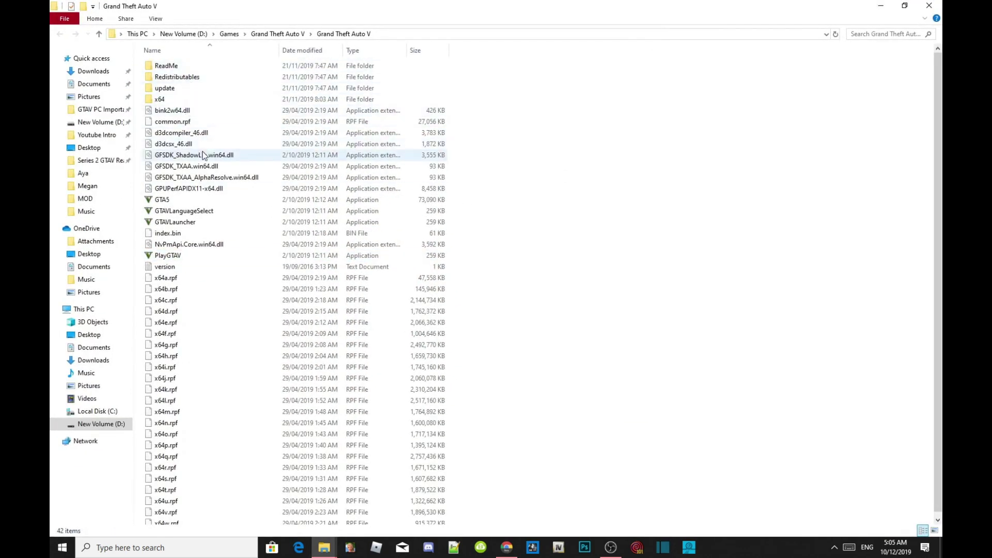
Scroll through the game folder's contents, then restore and minimize its window
{"action": "scroll", "coordinate": [257, 217], "scroll_direction": "down", "scroll_amount": 1}
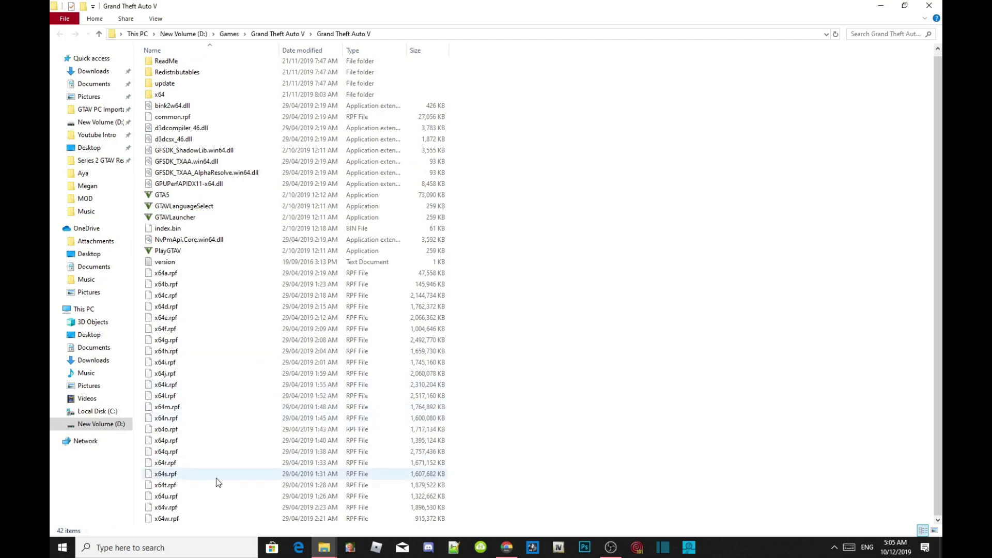
{"action": "scroll", "coordinate": [221, 514], "scroll_direction": "up", "scroll_amount": 1}
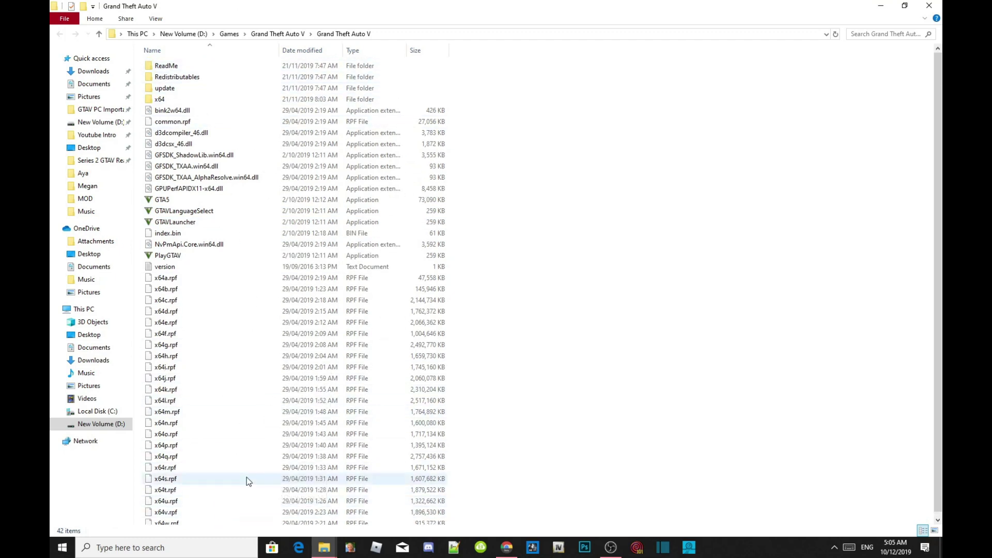
{"action": "scroll", "coordinate": [244, 486], "scroll_direction": "down", "scroll_amount": 1}
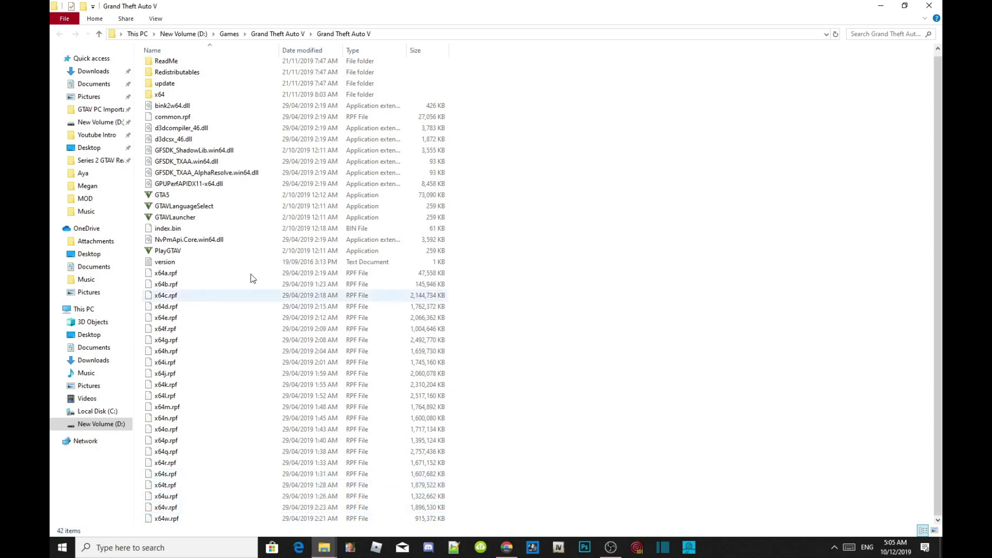
{"action": "scroll", "coordinate": [256, 167], "scroll_direction": "up", "scroll_amount": 1}
{"action": "left_click", "coordinate": [904, 6]}
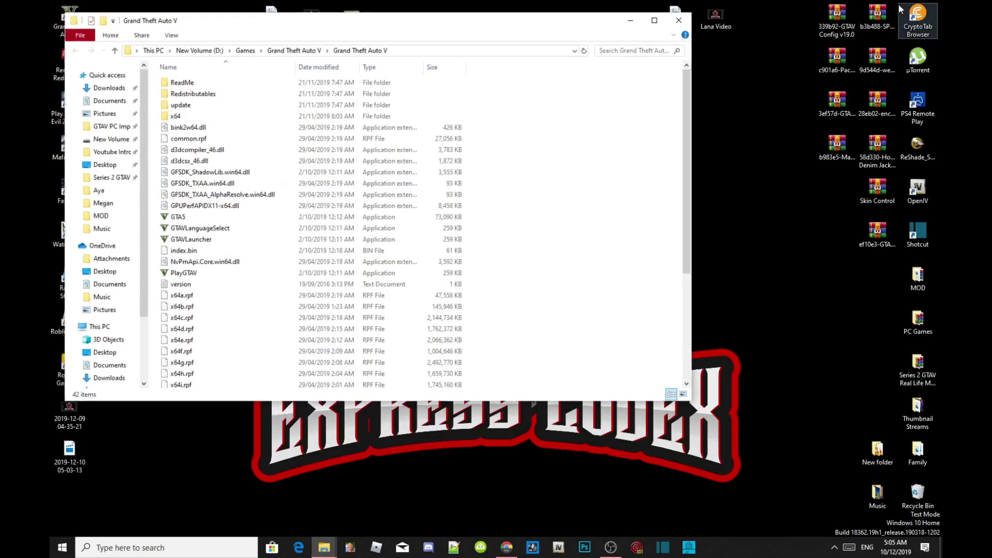
{"action": "left_click", "coordinate": [631, 22]}
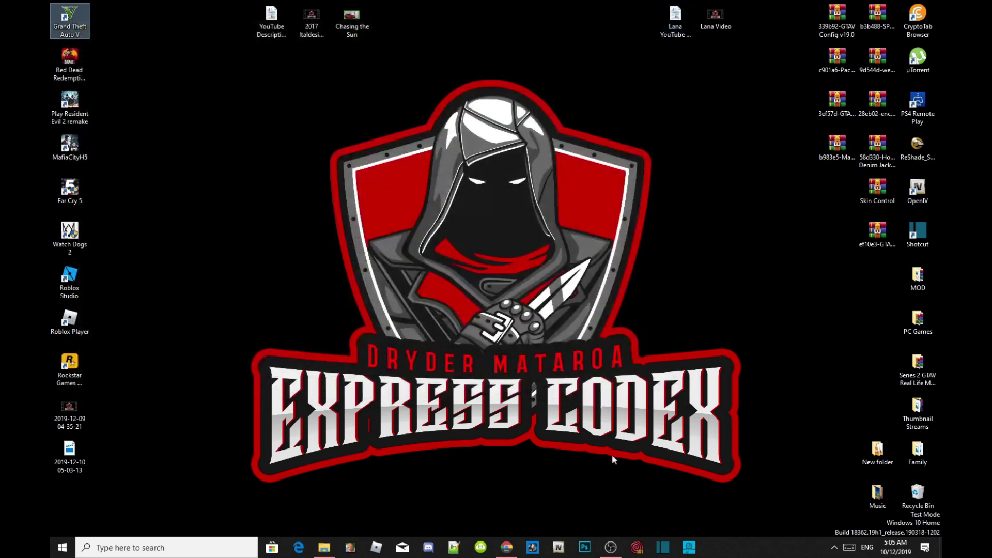
Launch OpenIV from the taskbar and choose Grand Theft Auto V for Windows
{"action": "left_click", "coordinate": [559, 551]}
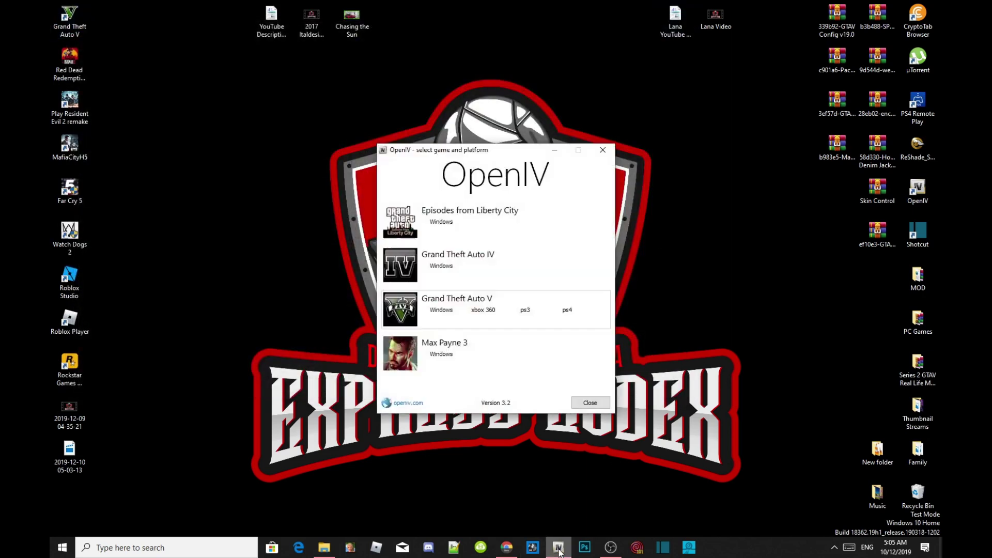
{"action": "left_click", "coordinate": [442, 310]}
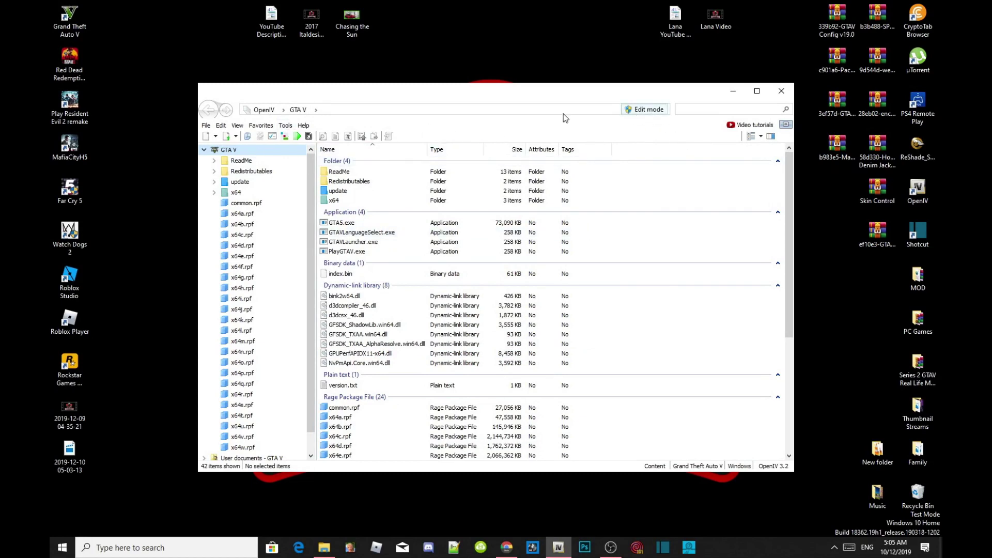
Install ASI Loader, OpenIV.ASI (creating the mods folder) and openCamera via ASI Manager, then close OpenIV
{"action": "left_click", "coordinate": [286, 126]}
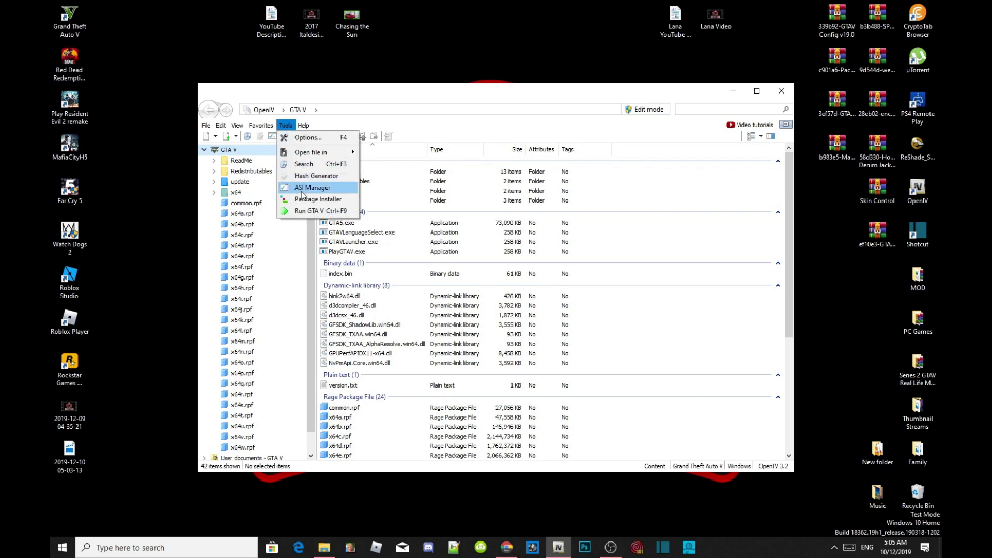
{"action": "left_click", "coordinate": [302, 193]}
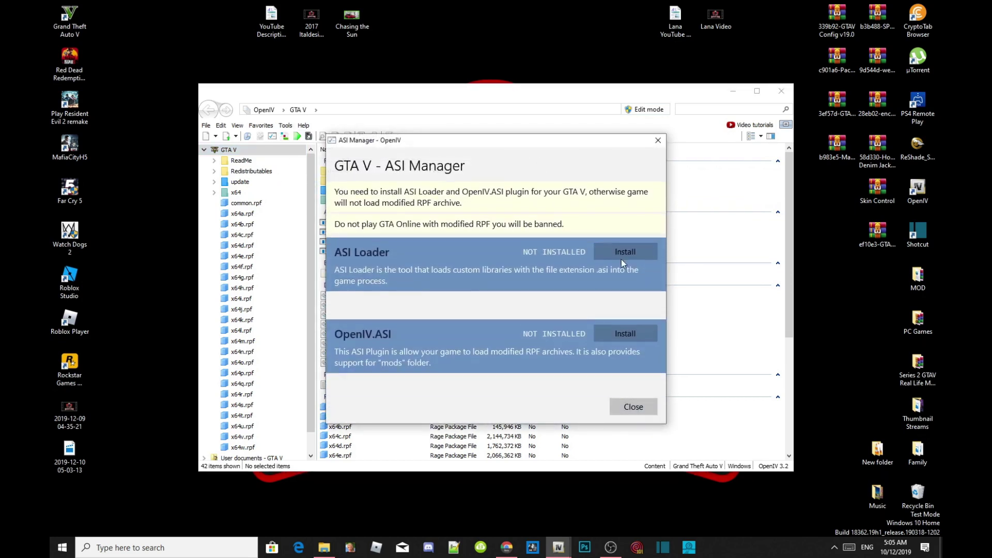
{"action": "left_click", "coordinate": [626, 250]}
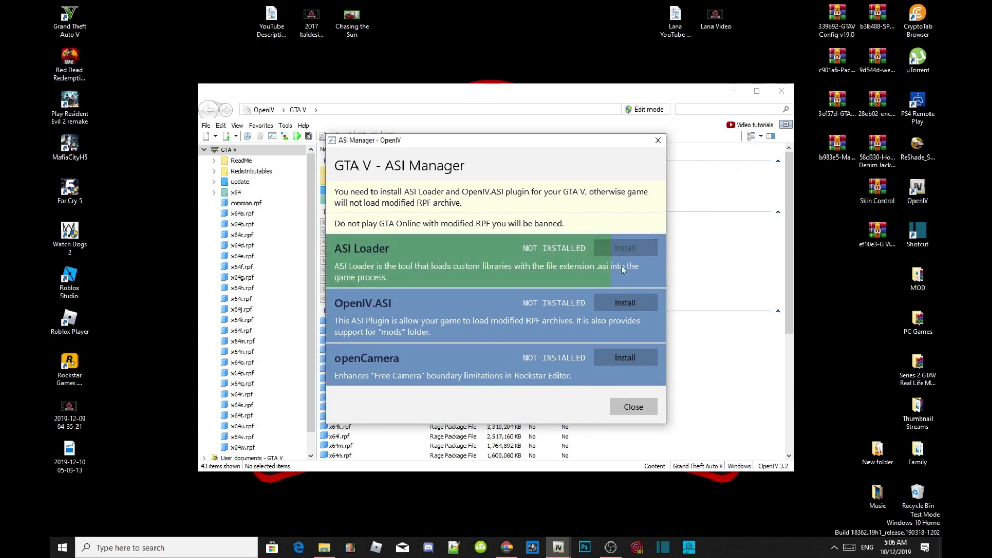
{"action": "left_click", "coordinate": [628, 306]}
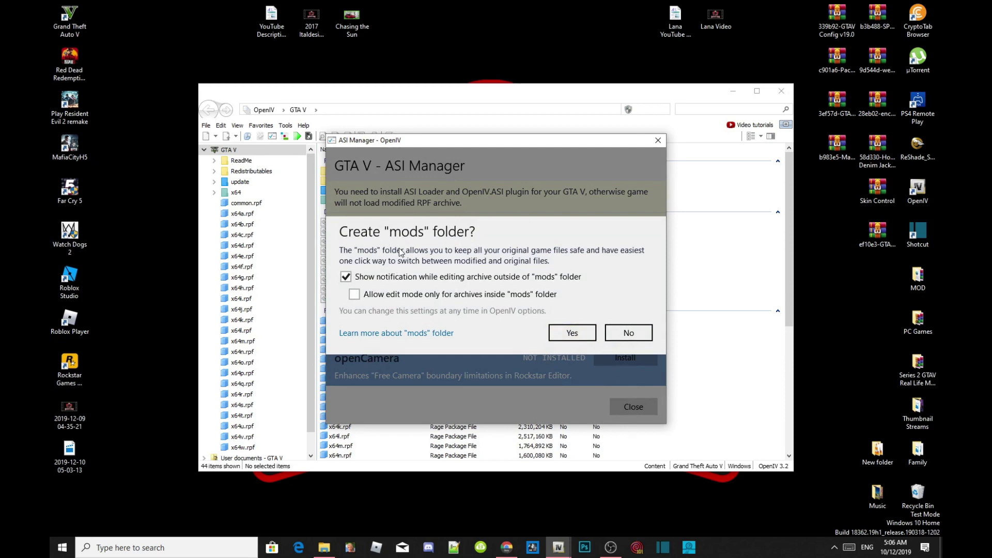
{"action": "left_click", "coordinate": [566, 333]}
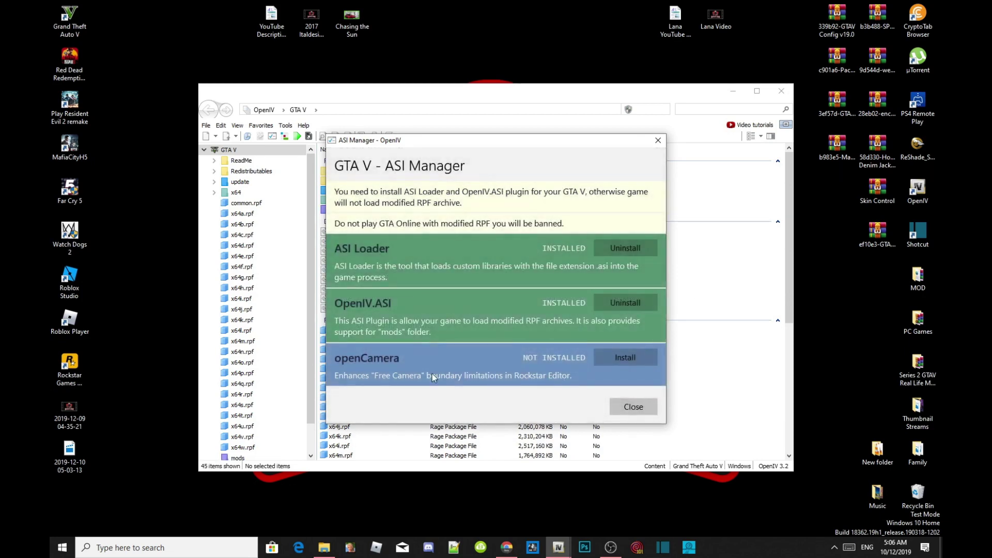
{"action": "left_click", "coordinate": [635, 357]}
{"action": "left_click", "coordinate": [638, 410]}
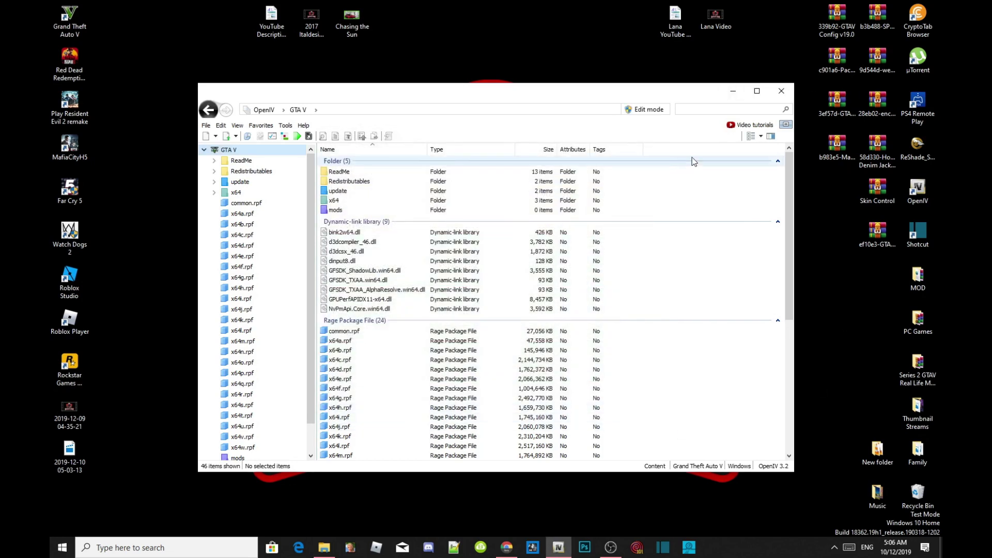
{"action": "left_click", "coordinate": [782, 92]}
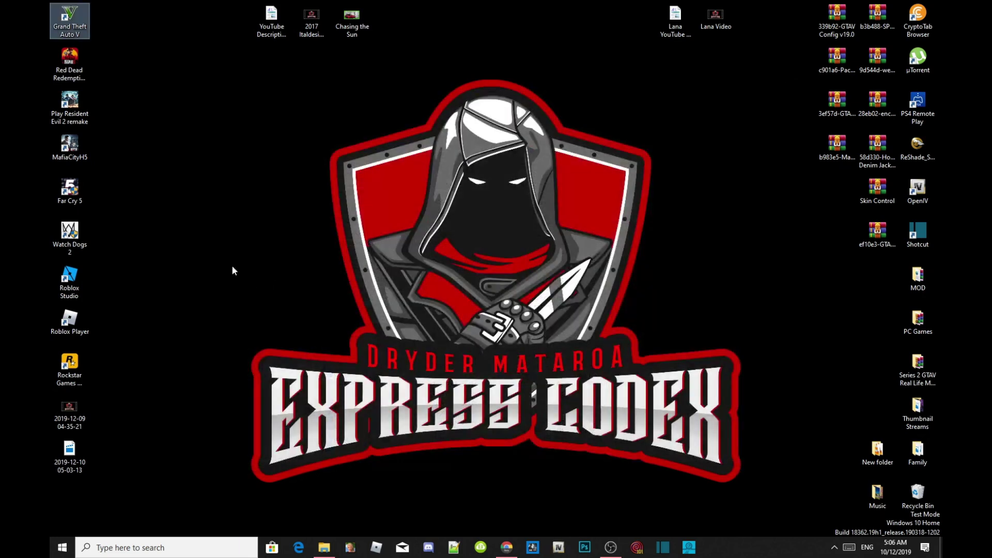
Reopen the Grand Theft Auto V game folder from the shortcut and position it beside the MOD window
{"action": "left_click", "coordinate": [324, 547]}
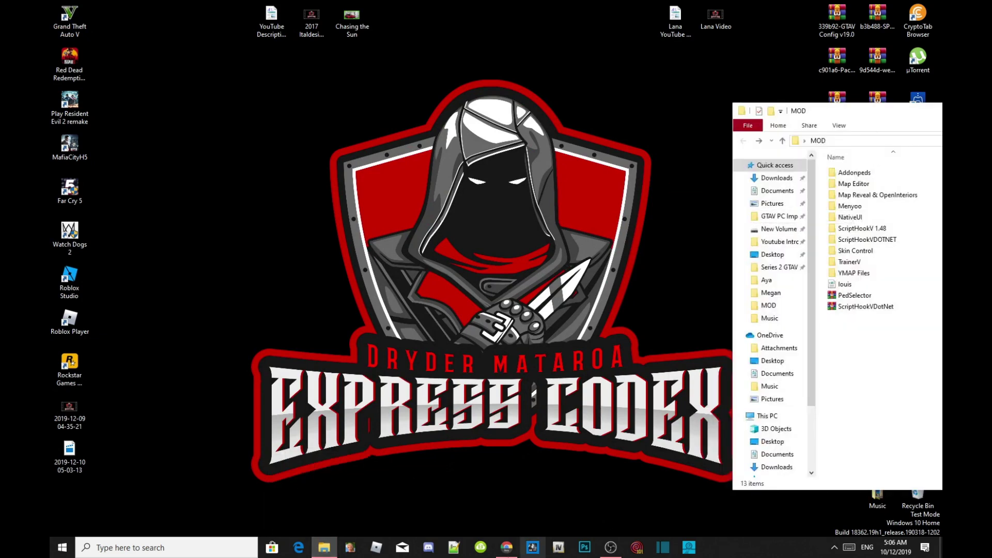
{"action": "left_click", "coordinate": [327, 550]}
{"action": "right_click", "coordinate": [67, 20]}
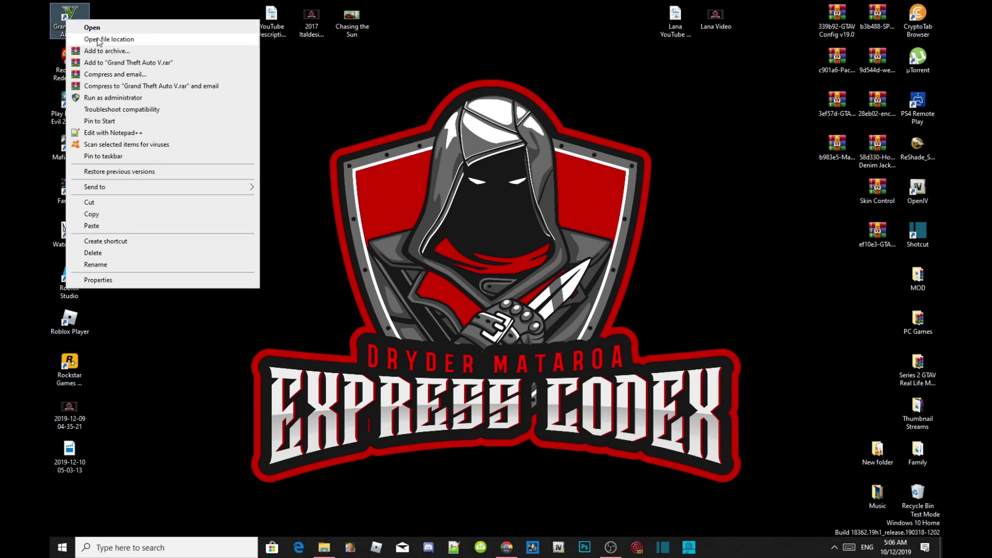
{"action": "left_click", "coordinate": [98, 42]}
{"action": "left_click_drag", "start_coordinate": [525, 17], "coordinate": [579, 67]}
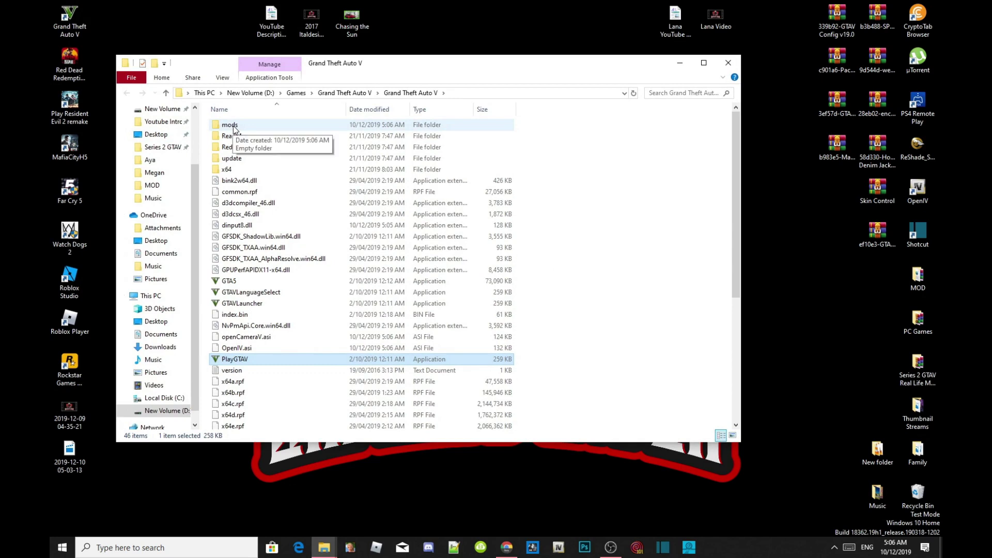
{"action": "left_click", "coordinate": [644, 243]}
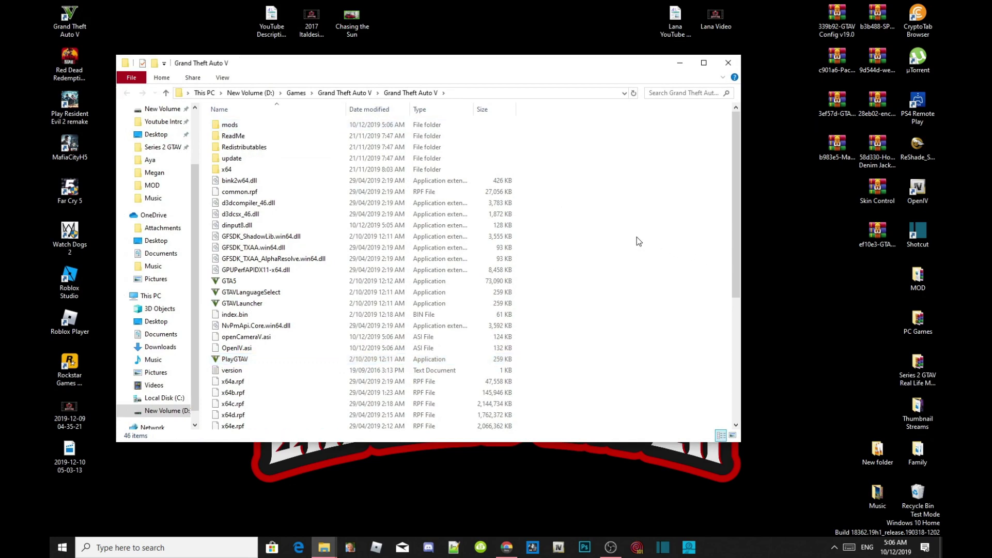
{"action": "scroll", "coordinate": [627, 284], "scroll_direction": "down", "scroll_amount": 6}
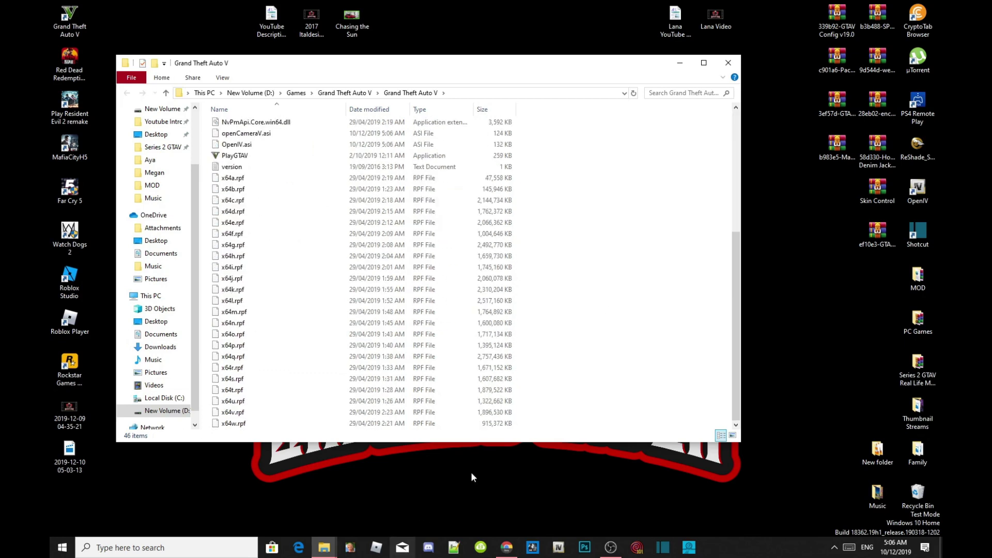
{"action": "left_click", "coordinate": [324, 547]}
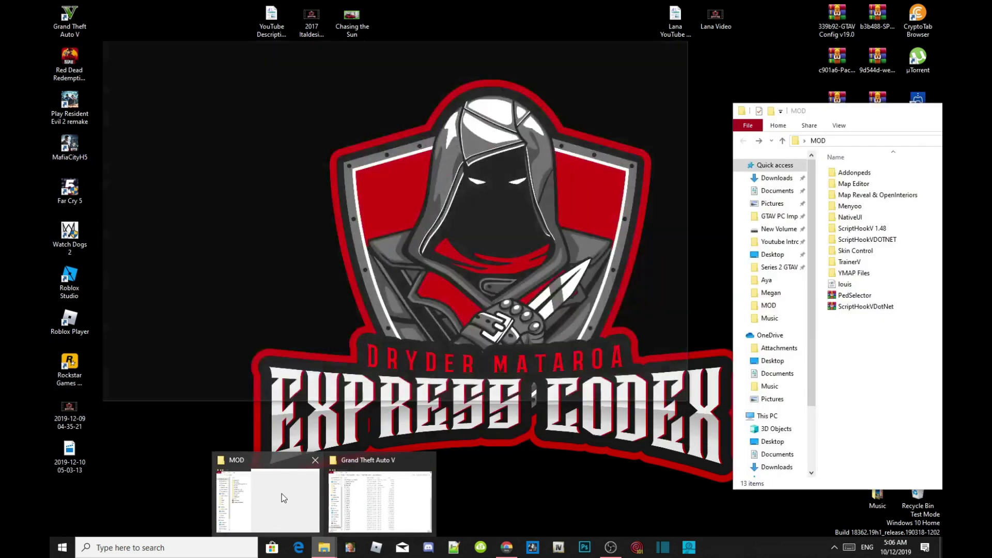
Move the MOD window to the right edge and open the ScriptHookV 1.48 bin folder
{"action": "left_click", "coordinate": [286, 496]}
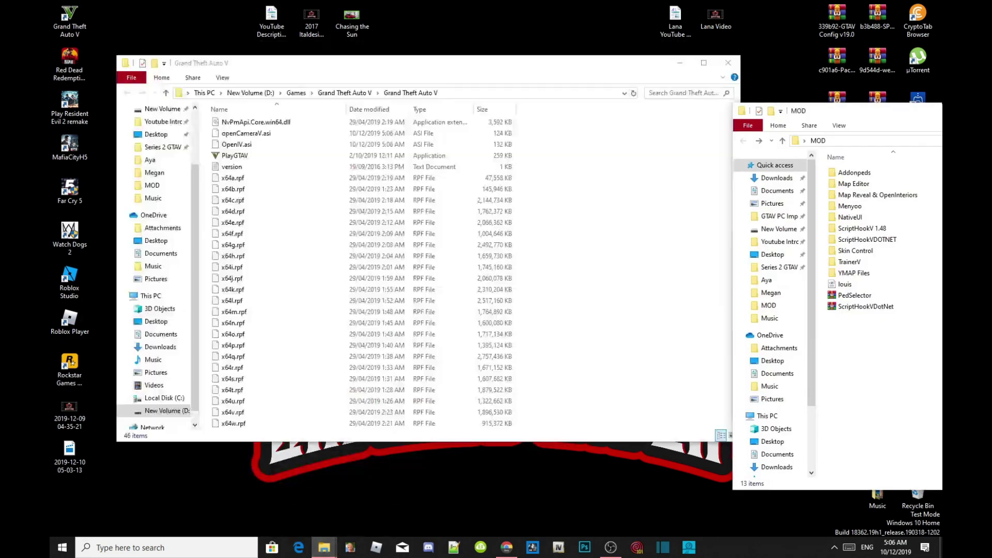
{"action": "left_click_drag", "start_coordinate": [859, 114], "coordinate": [882, 69]}
{"action": "double_click", "coordinate": [880, 180]}
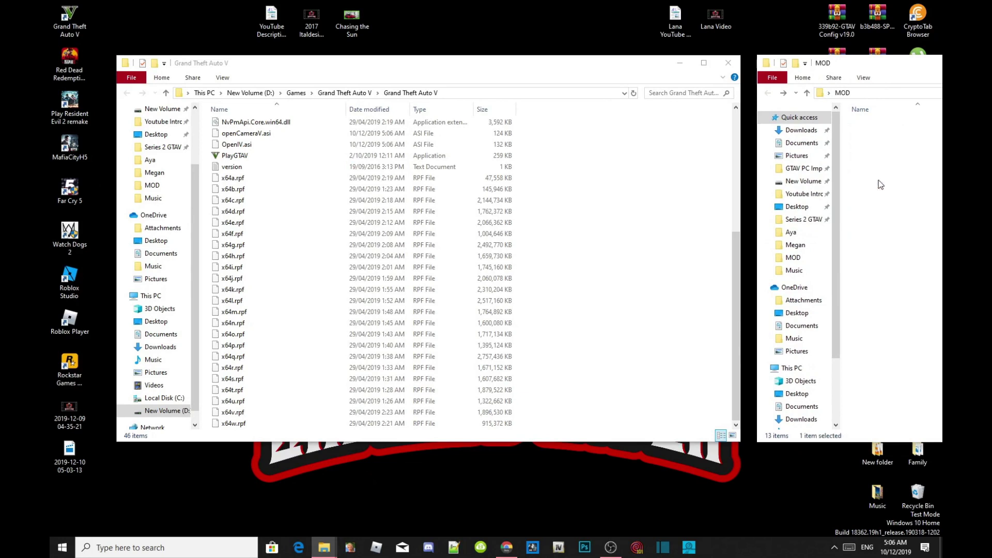
{"action": "double_click", "coordinate": [870, 129]}
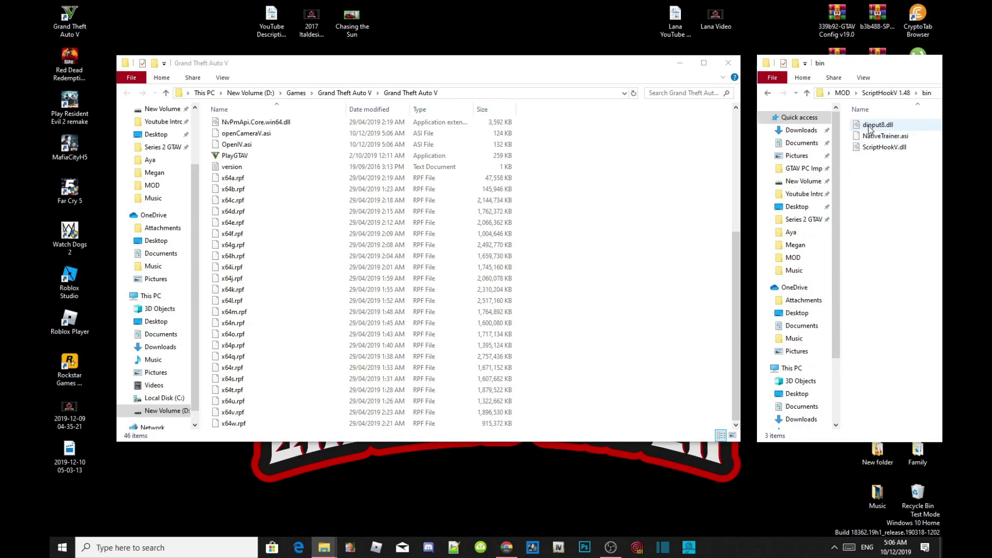
Copy dinput8.dll and ScriptHookV.dll into the Grand Theft Auto V folder, replacing the old dinput8.dll
{"action": "left_click", "coordinate": [871, 126]}
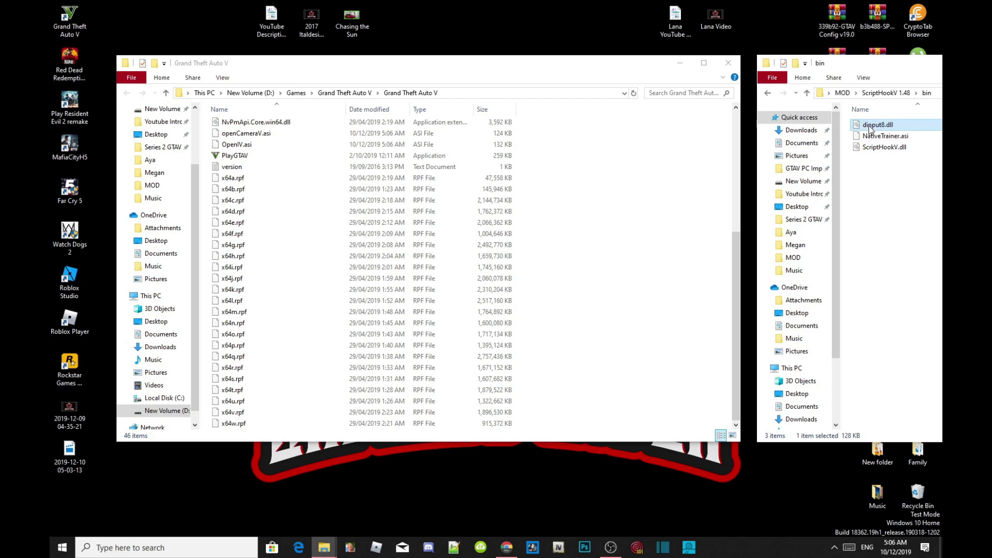
{"action": "left_click", "coordinate": [885, 147], "text": "ctrl"}
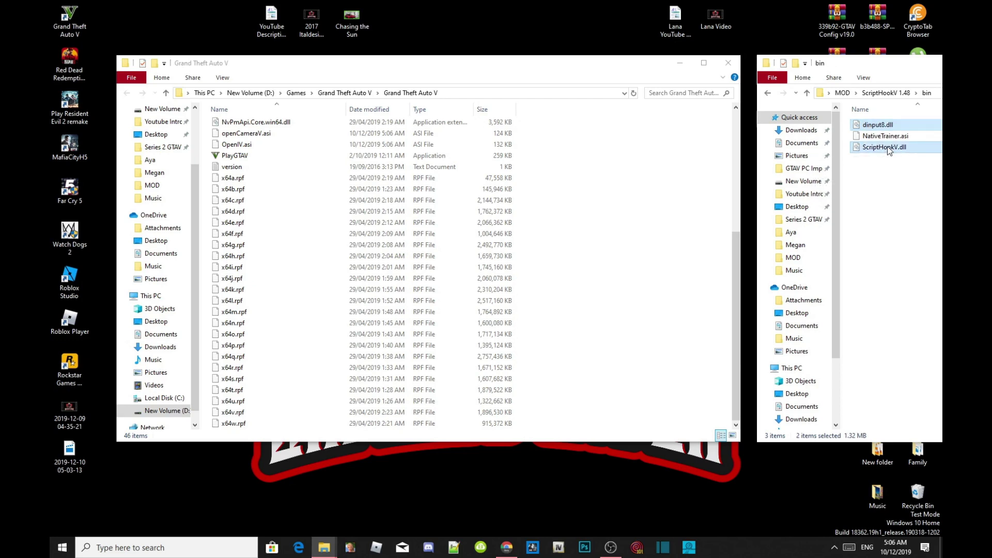
{"action": "left_click_drag", "start_coordinate": [894, 149], "coordinate": [605, 312]}
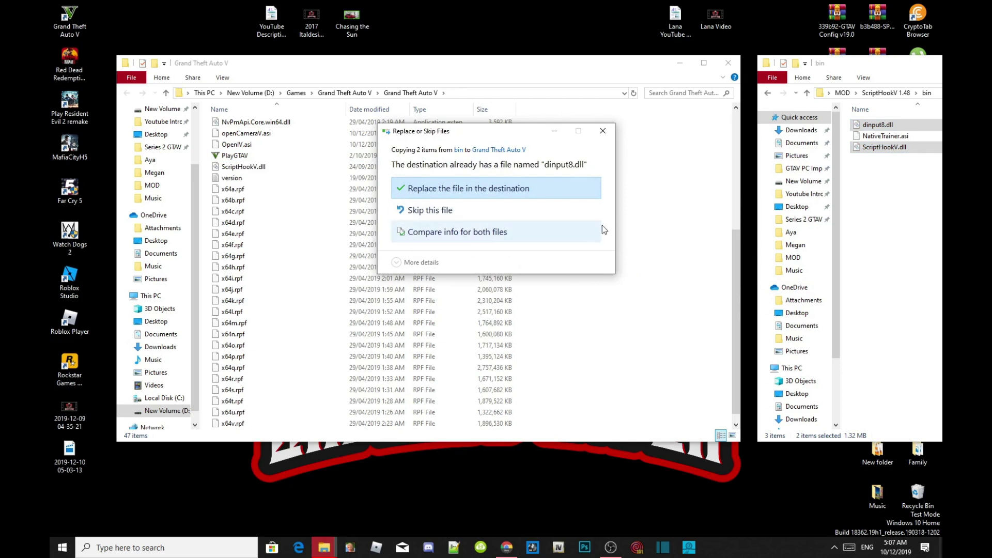
{"action": "left_click", "coordinate": [474, 192]}
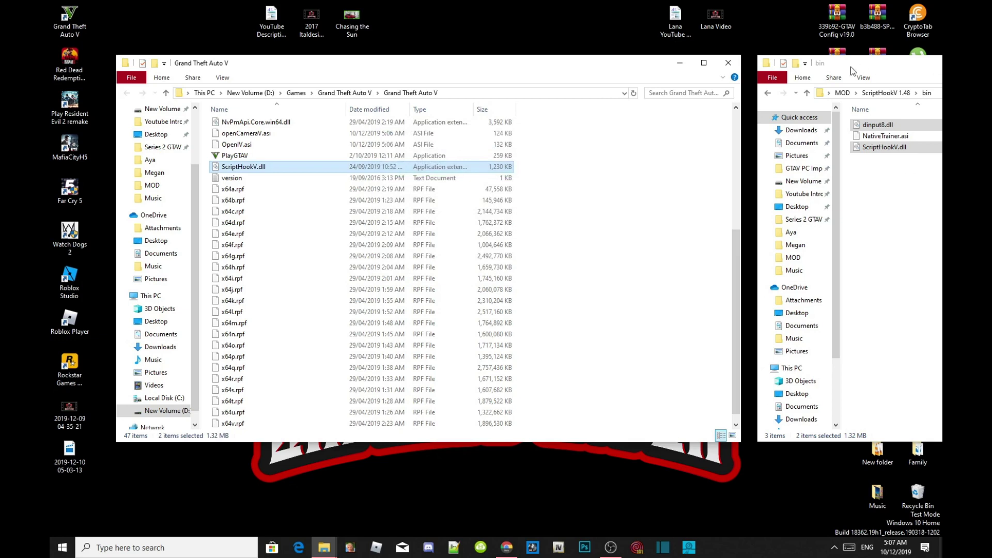
{"action": "left_click", "coordinate": [767, 93]}
{"action": "left_click", "coordinate": [768, 93]}
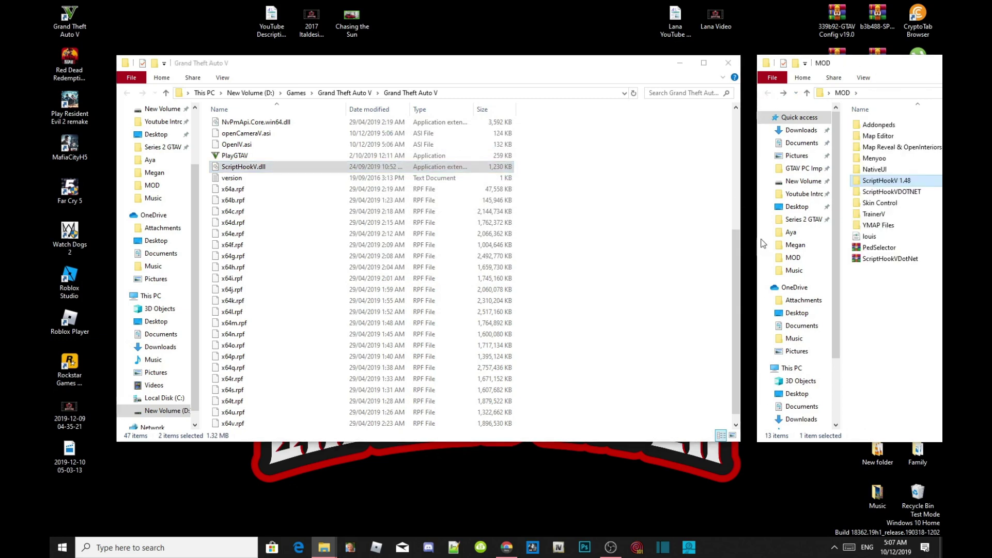
Open ScriptHookVDotNet.zip in WinRAR, dismiss the license reminder, and place it over the MOD window
{"action": "double_click", "coordinate": [883, 259]}
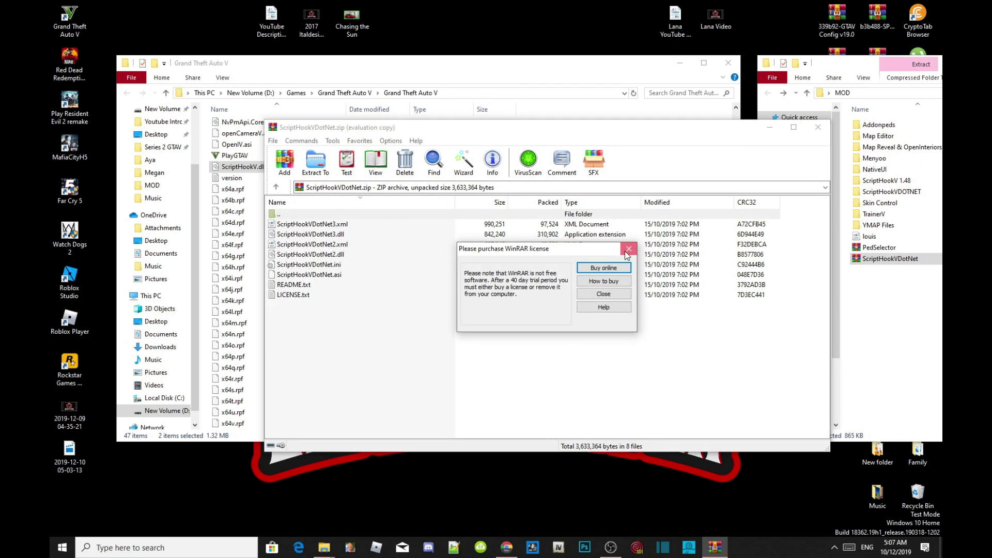
{"action": "left_click", "coordinate": [629, 248]}
{"action": "left_click_drag", "start_coordinate": [312, 132], "coordinate": [818, 88]}
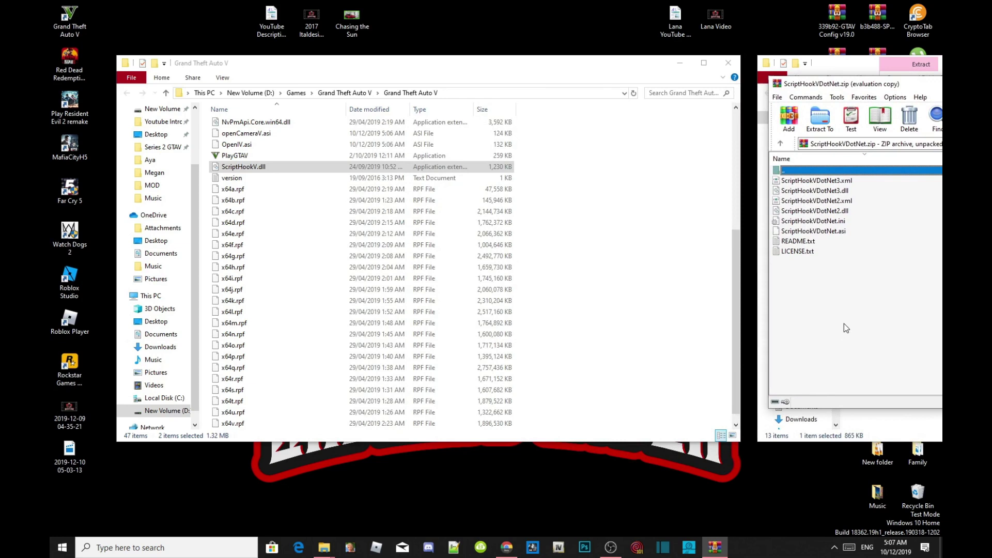
Extract ScriptHookVDotNet.asi, .ini, ScriptHookVDotNet2.dll and ScriptHookVDotNet2.xml into the Grand Theft Auto V folder
{"action": "left_click", "coordinate": [831, 231]}
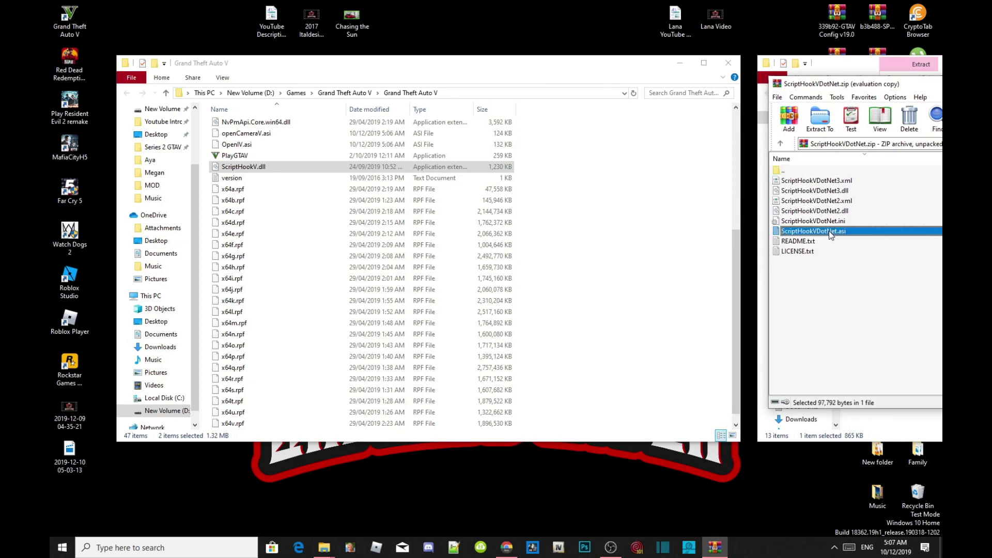
{"action": "left_click", "coordinate": [829, 221], "text": "ctrl"}
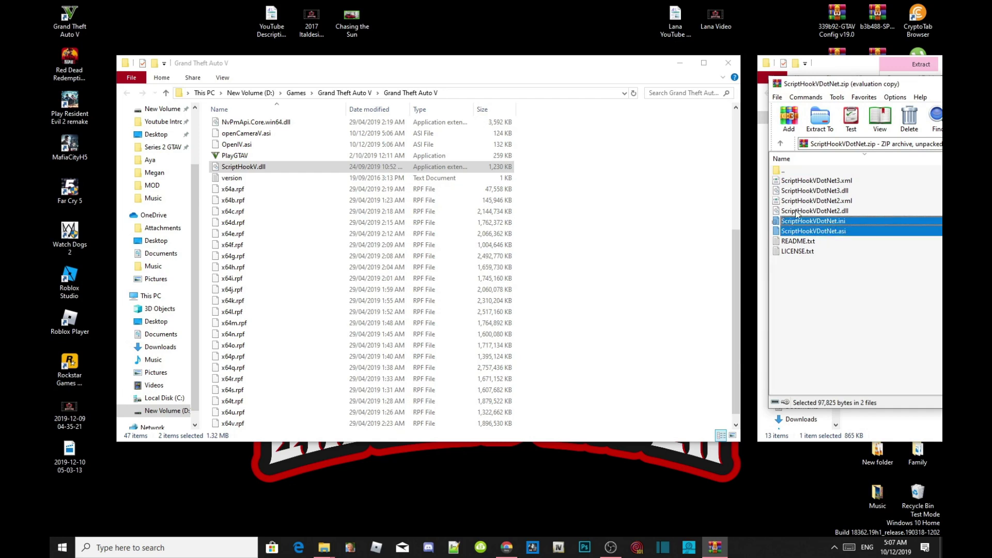
{"action": "left_click", "coordinate": [842, 213], "text": "ctrl"}
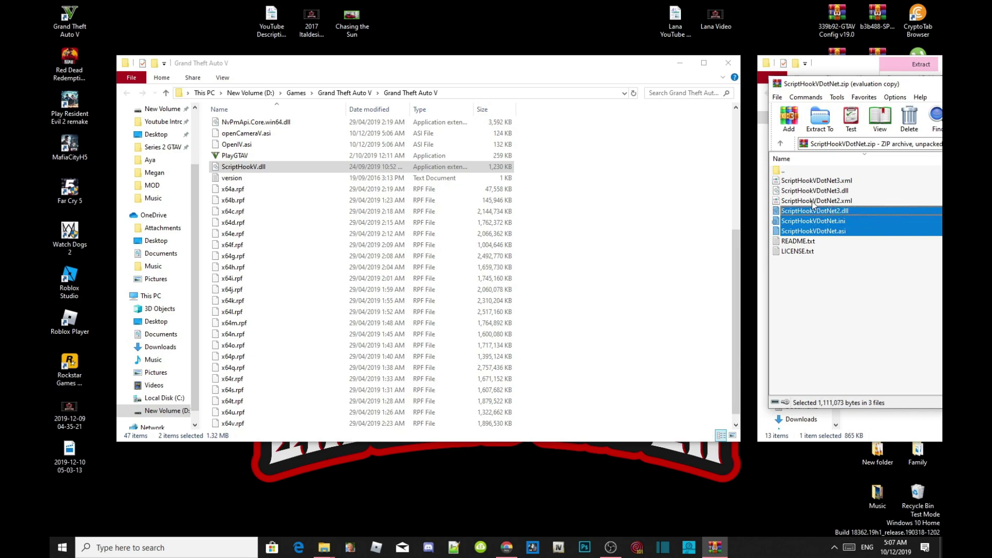
{"action": "left_click", "coordinate": [840, 205], "text": "ctrl"}
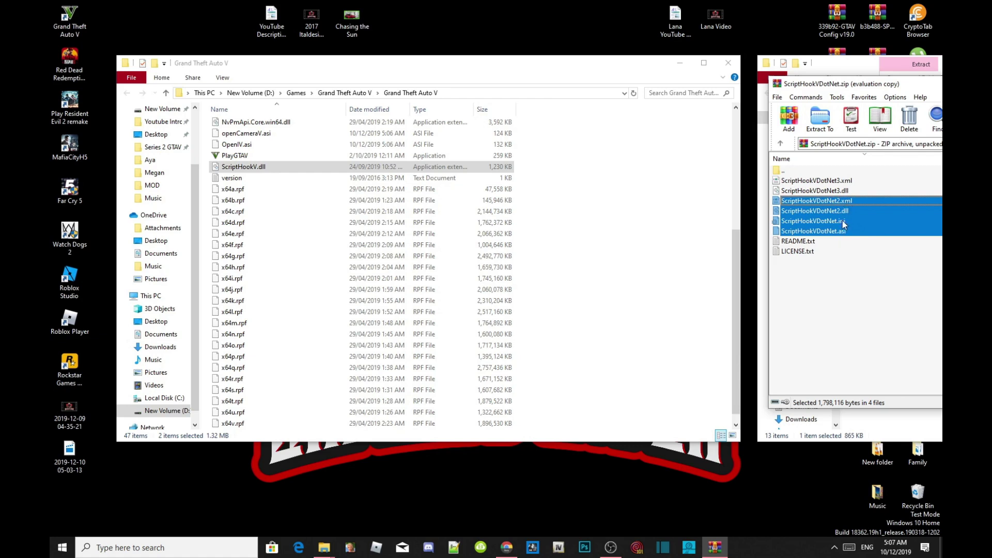
{"action": "left_click_drag", "start_coordinate": [843, 214], "coordinate": [586, 215]}
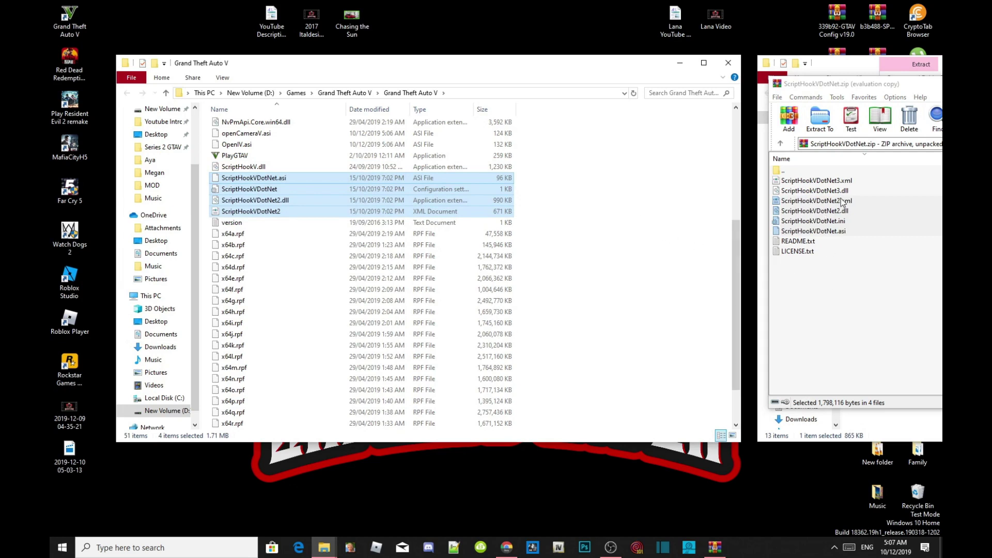
{"action": "left_click_drag", "start_coordinate": [827, 83], "coordinate": [210, 133]}
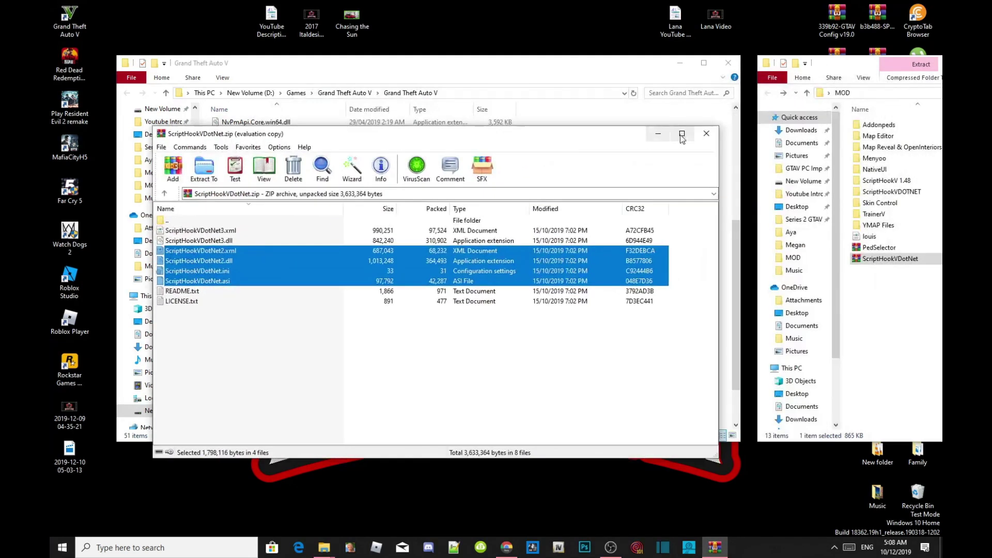
Close WinRAR and copy TrainerV.asi and the trainerv settings file into the Grand Theft Auto V folder
{"action": "left_click", "coordinate": [706, 134]}
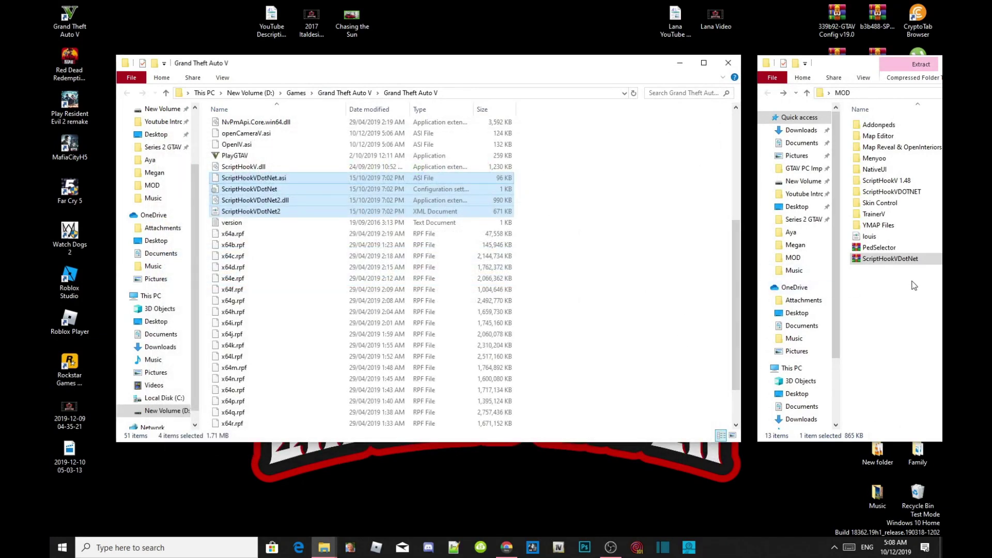
{"action": "double_click", "coordinate": [874, 214]}
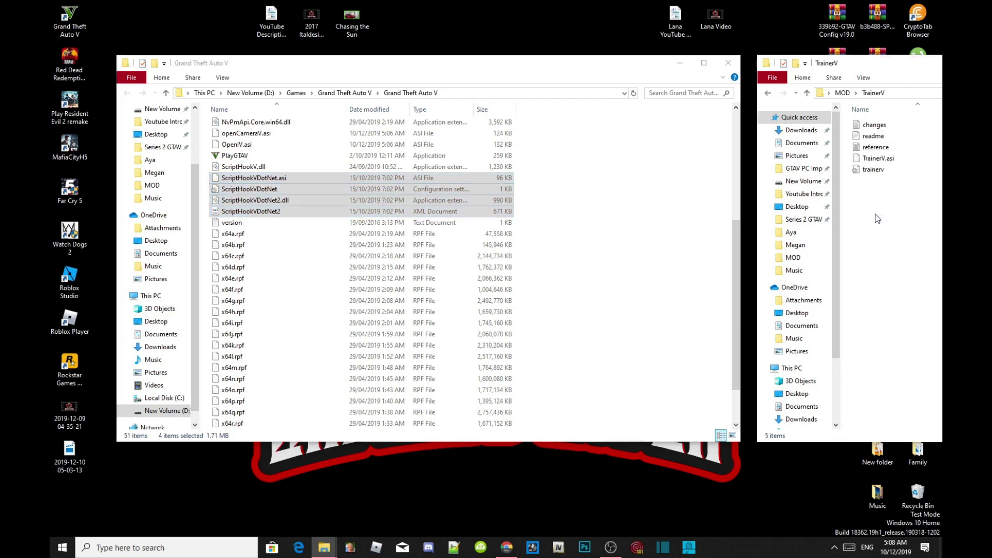
{"action": "left_click", "coordinate": [879, 159]}
{"action": "left_click", "coordinate": [881, 171], "text": "ctrl"}
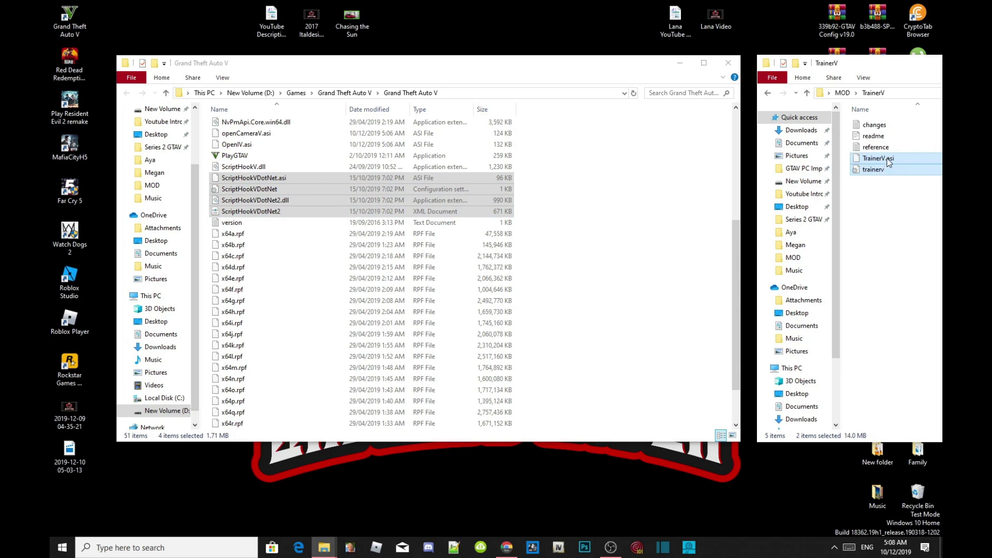
{"action": "left_click_drag", "start_coordinate": [888, 163], "coordinate": [593, 336]}
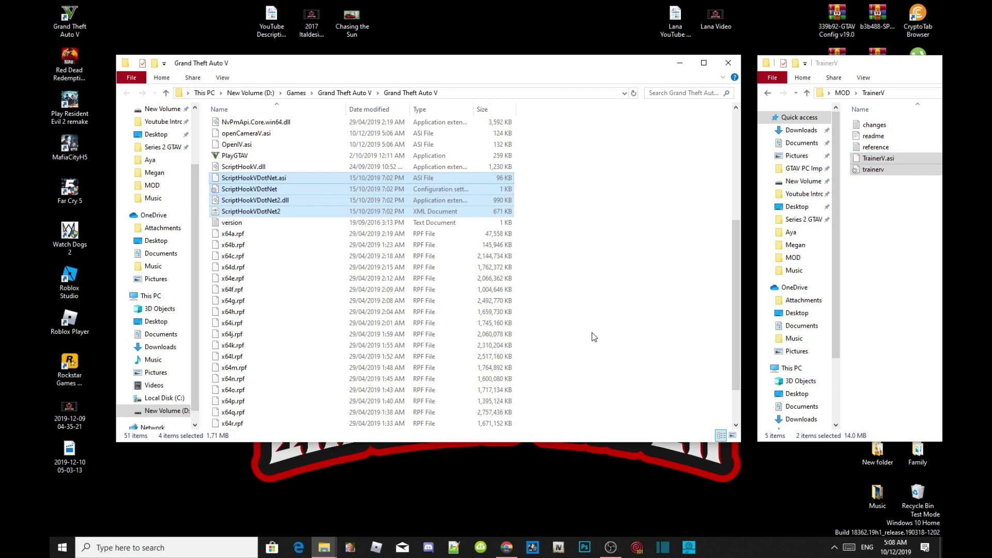
{"action": "left_click", "coordinate": [767, 94]}
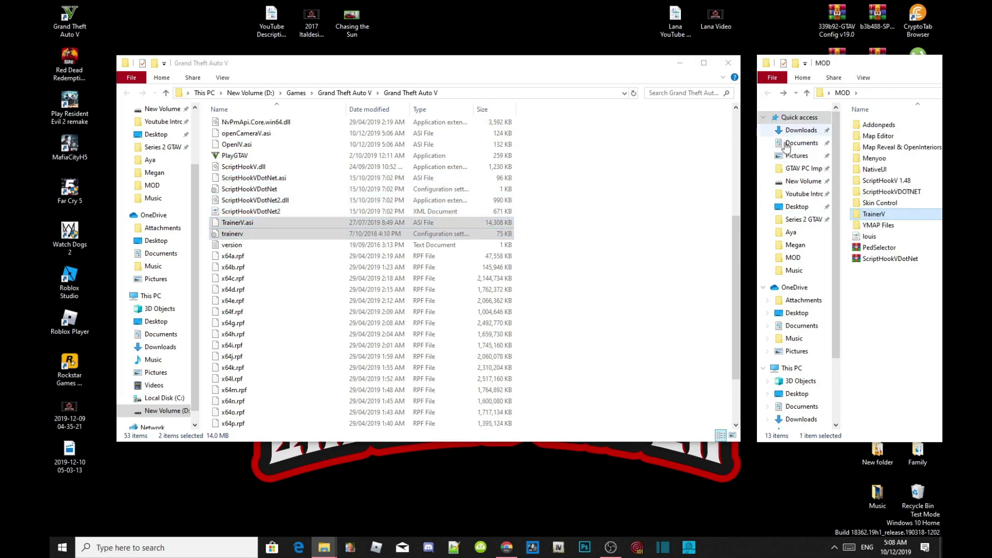
Copy menyooStuff and Menyoo.asi from the MOD's Menyoo folder into the Grand Theft Auto V folder
{"action": "double_click", "coordinate": [874, 160]}
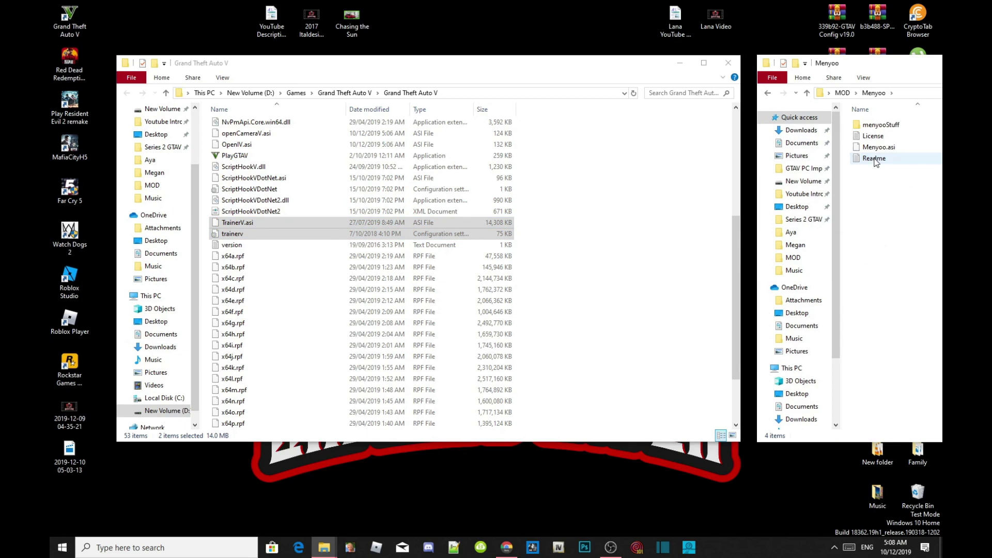
{"action": "left_click", "coordinate": [881, 126]}
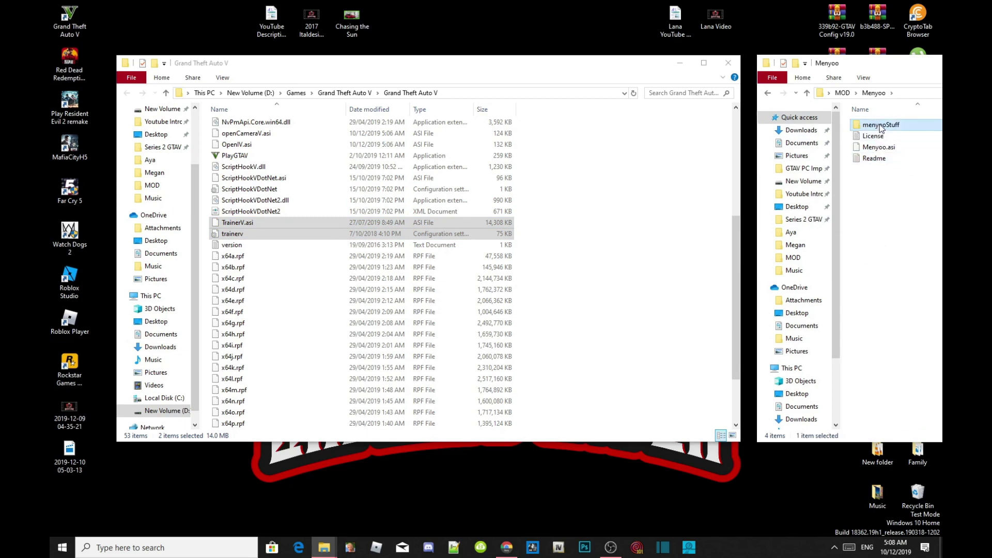
{"action": "left_click", "coordinate": [884, 148], "text": "ctrl"}
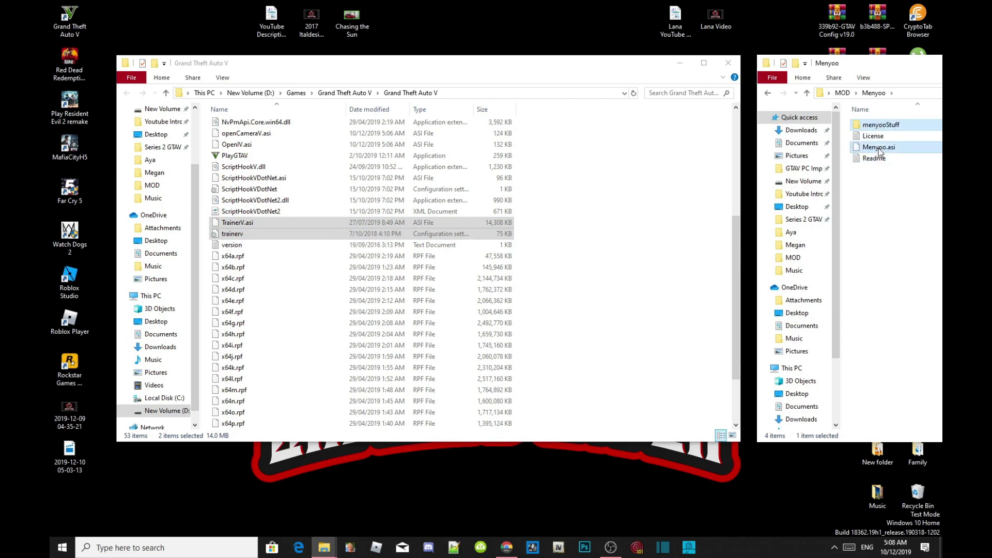
{"action": "left_click_drag", "start_coordinate": [891, 151], "coordinate": [594, 344]}
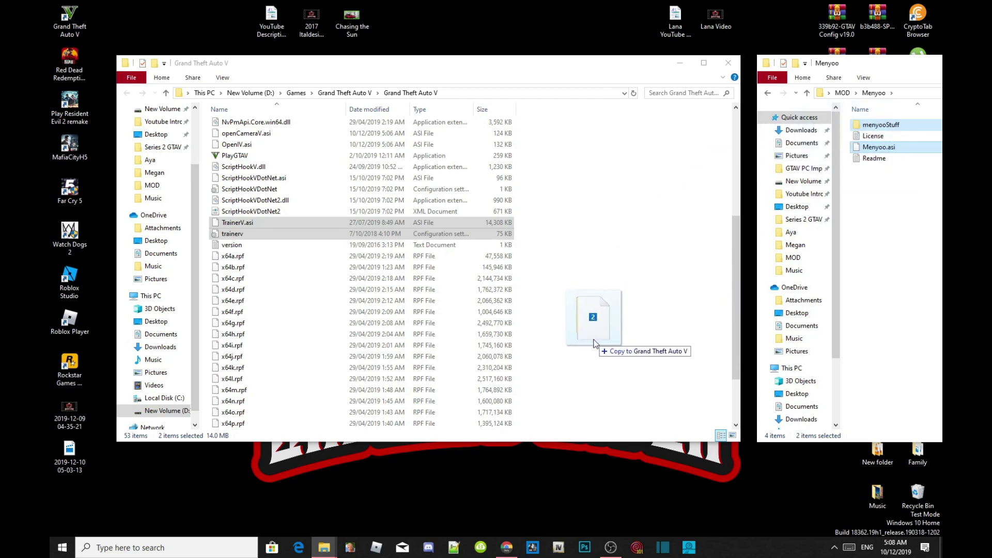